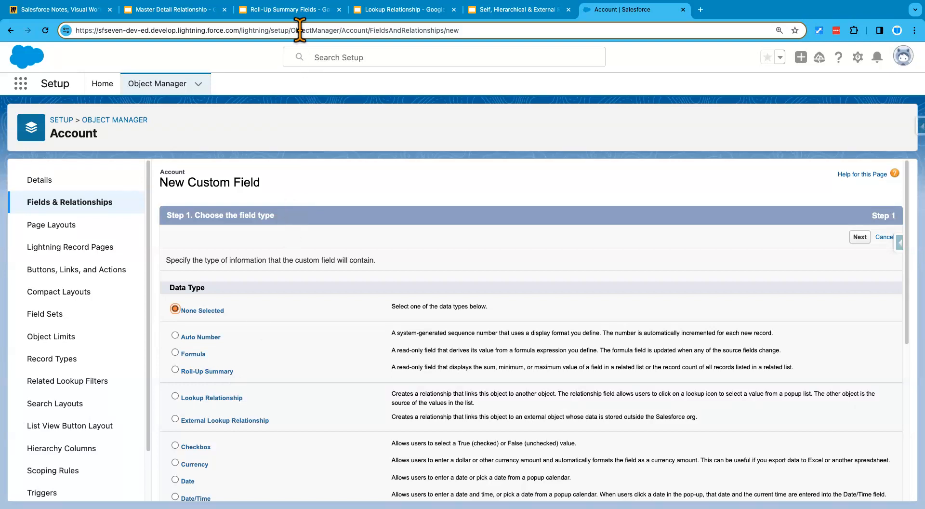
- Switch to the Roll-Up Summary Fields presentation, showing slide 3 on defining a roll-up summary field
left_click(299, 10)
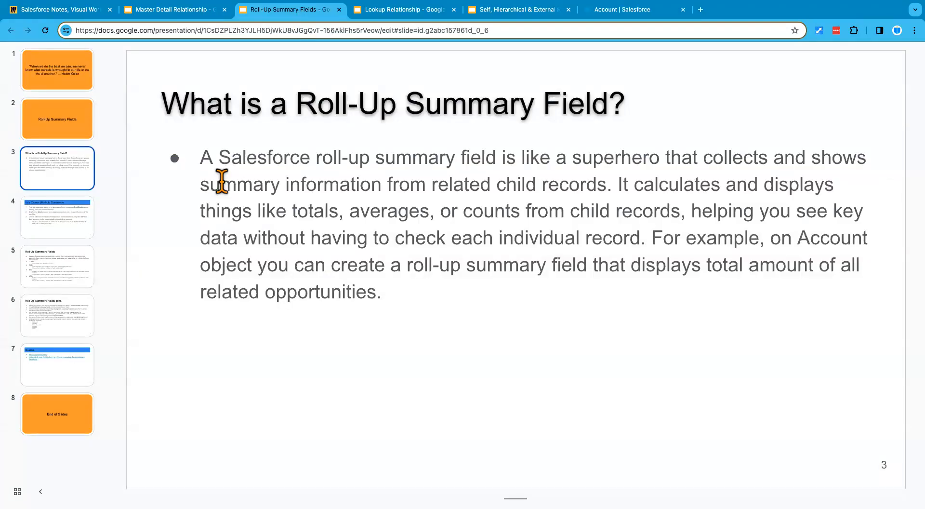
- Show slide 4, 'Use Cases: (Roll-Up Summary)', listing the three Account roll-up exercises
left_click(55, 221)
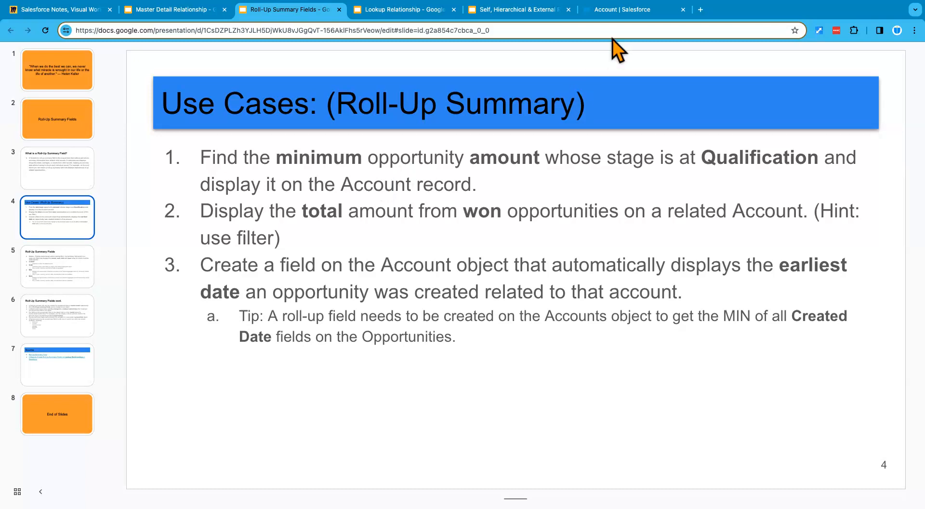
- Back in Salesforce, open the Sales app from the App Launcher
left_click(616, 16)
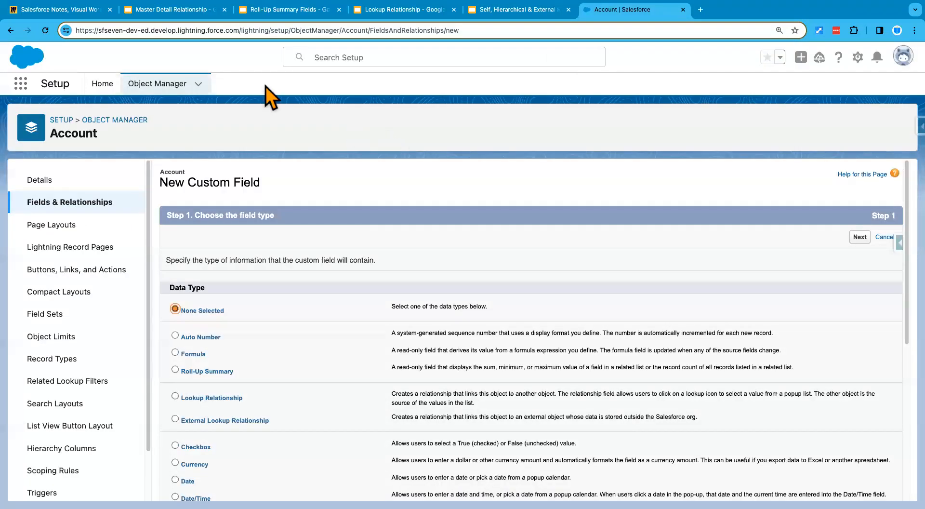
left_click(21, 83)
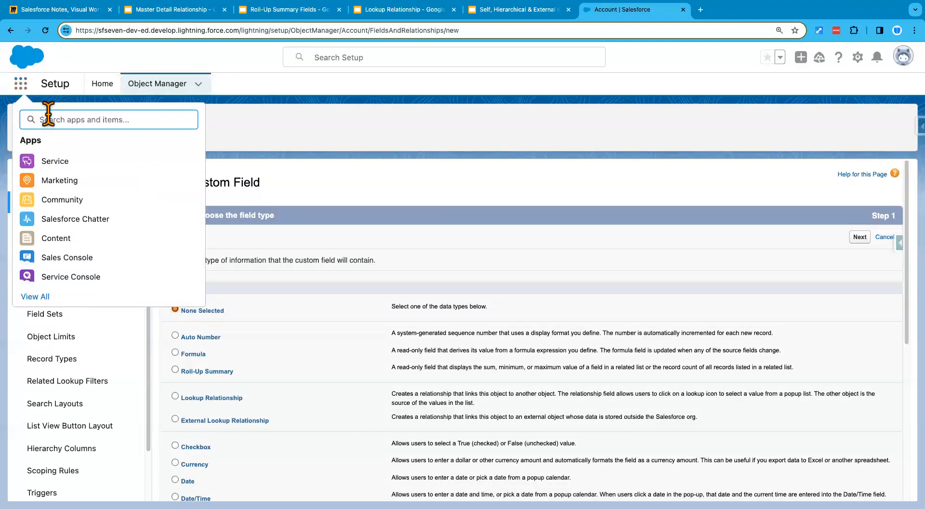
type("sales")
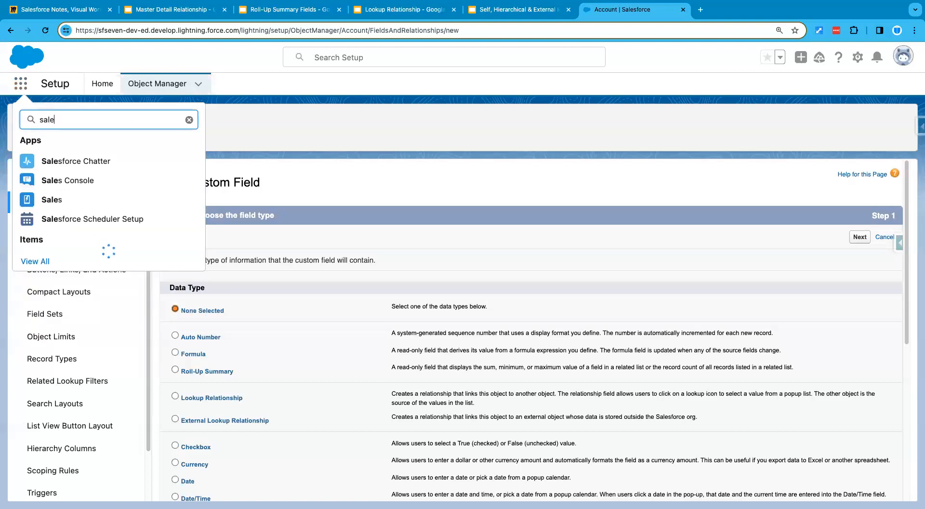
left_click(47, 206)
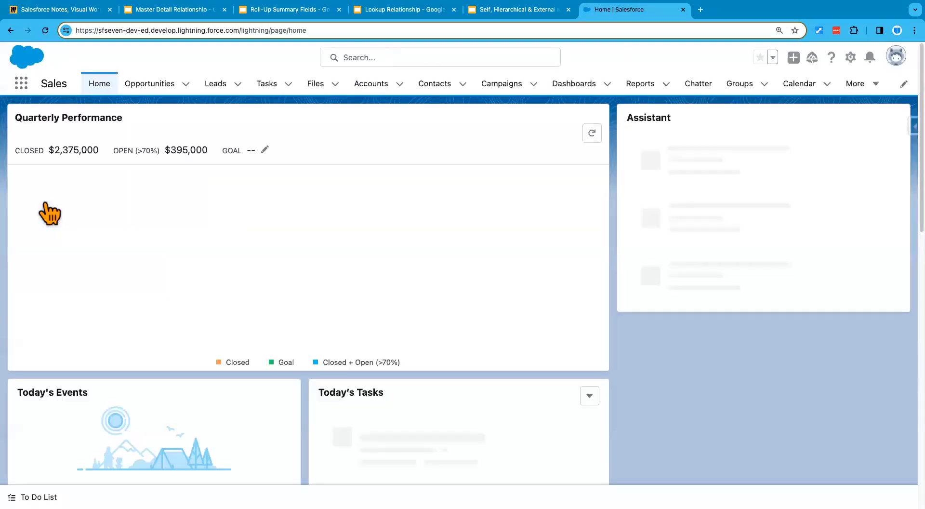
- Browse Pyramid Construction Inc., then review Burlington Textiles Corp of America's opportunities before returning to the slide
left_click(371, 86)
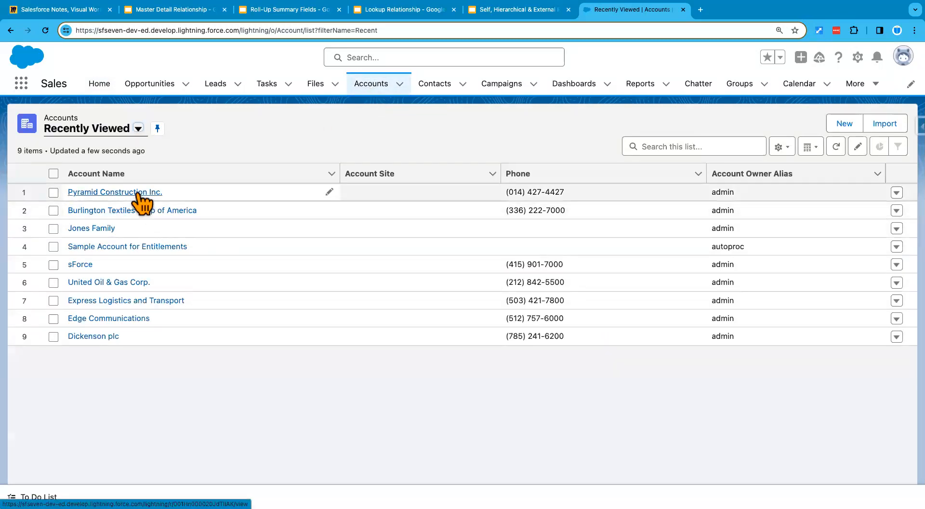
left_click(137, 194)
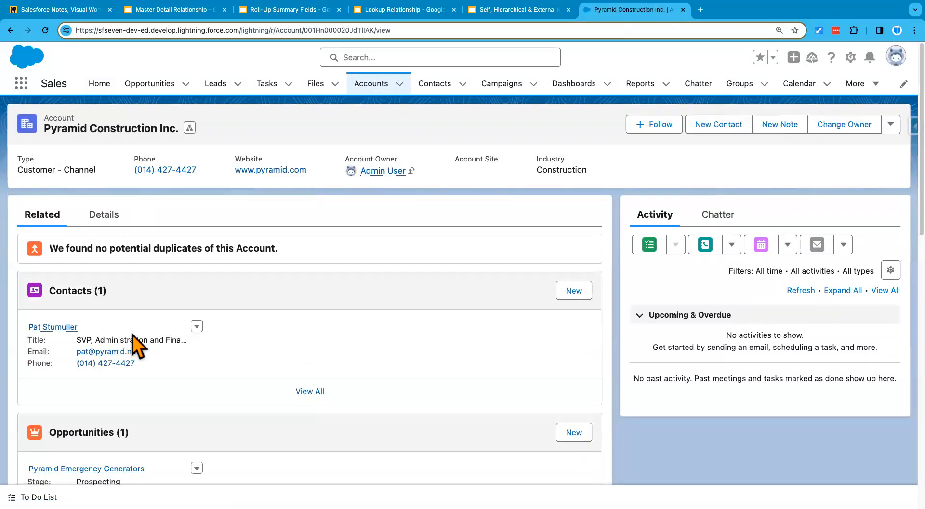
scroll(135, 337, "down", 2)
scroll(179, 391, "up", 2)
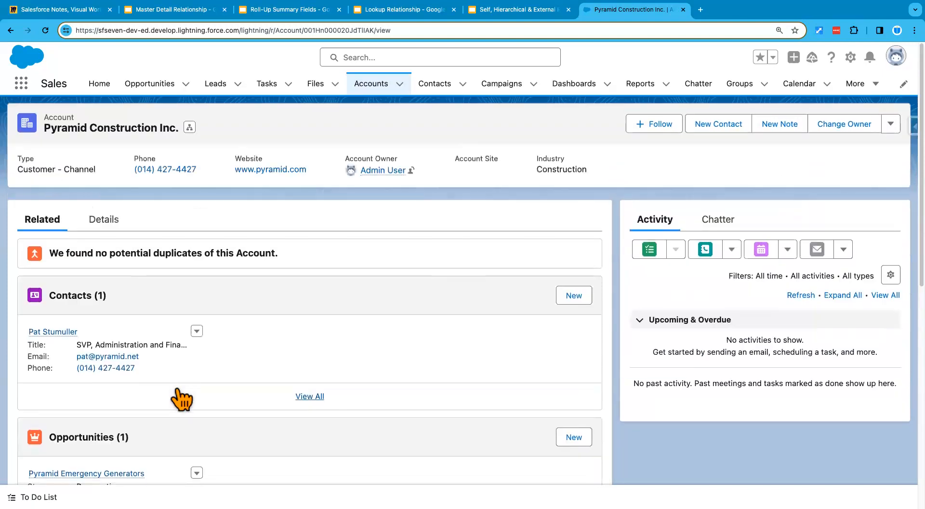
left_click(371, 86)
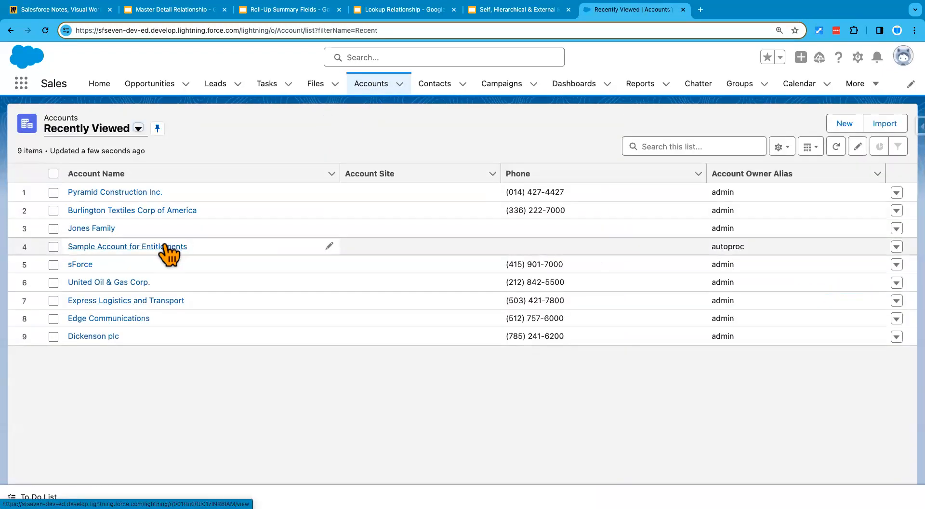
left_click(104, 212)
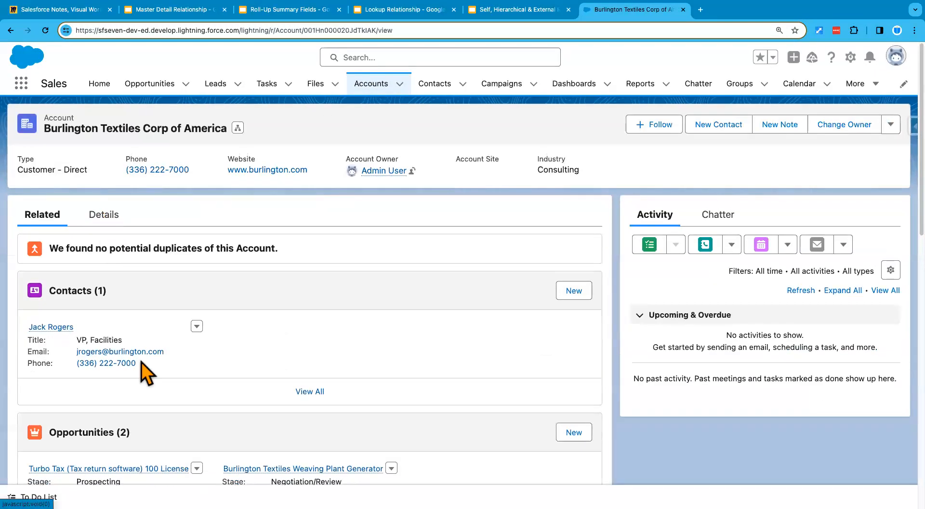
scroll(144, 371, "down", 2)
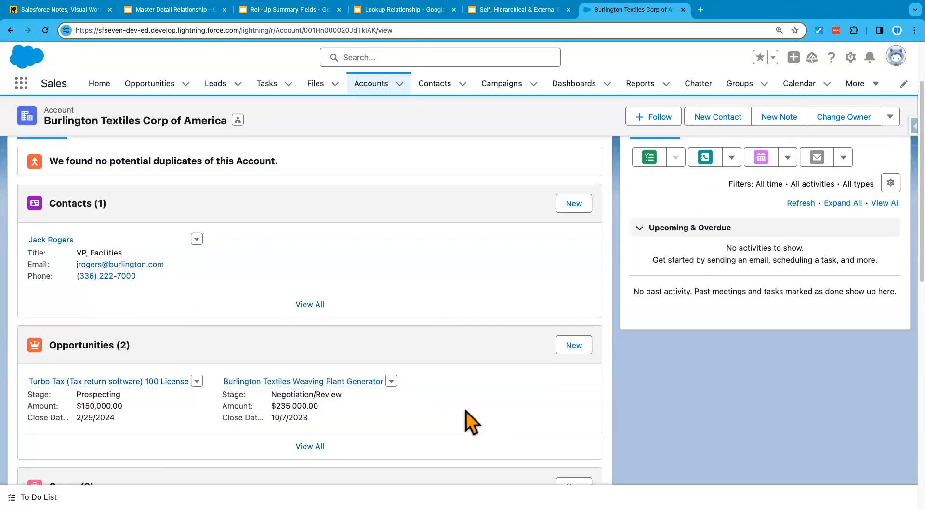
left_click(310, 11)
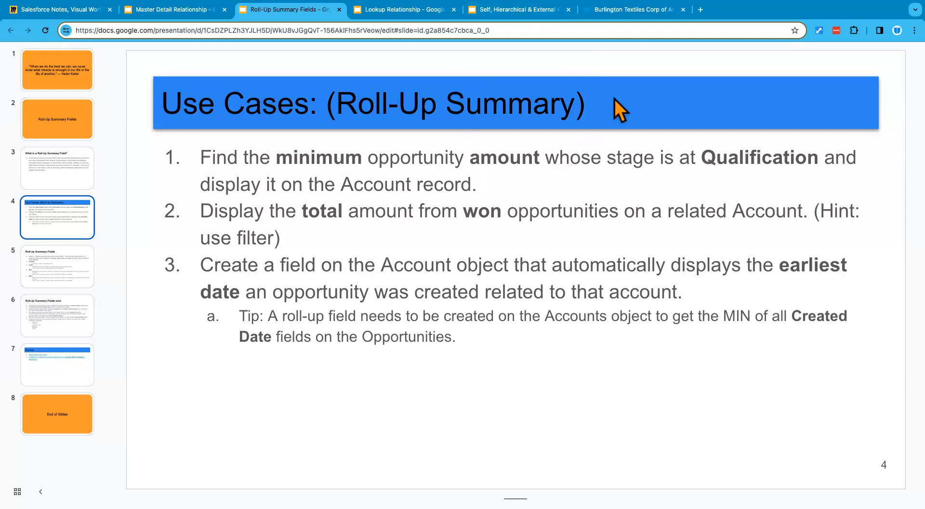
- Return to the Burlington Textiles Corp of America account in Salesforce
left_click(626, 9)
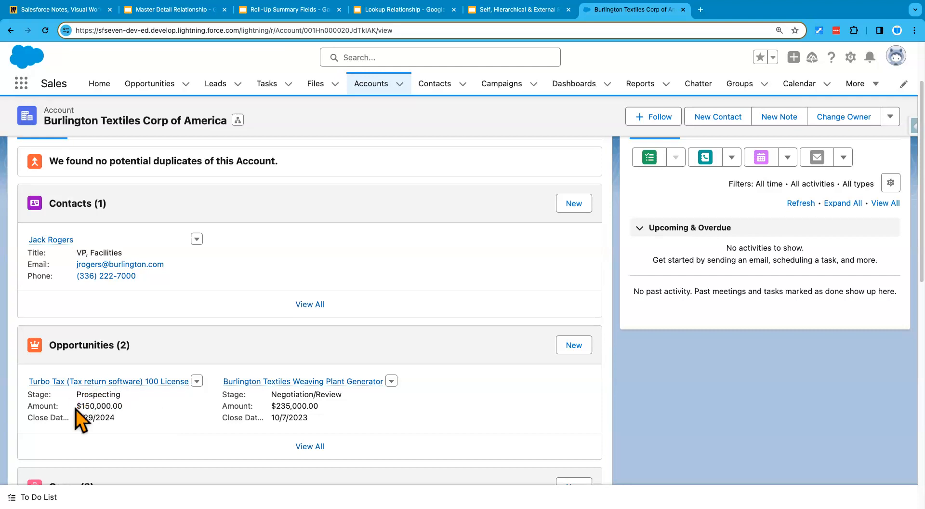
- Compare the $150,000.00 and $235,000.00 opportunities and Prospecting stage, then open the Turbo Tax opportunity
left_click_drag(76, 409, 123, 410)
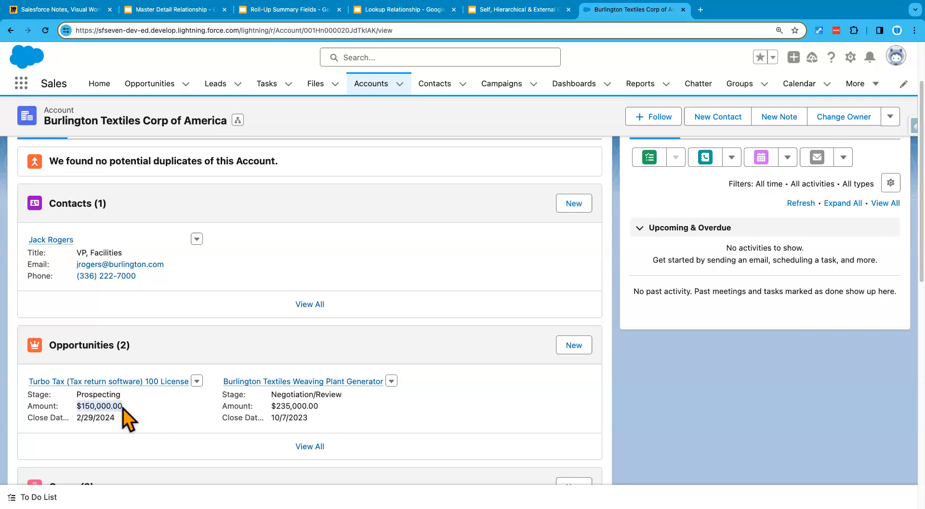
left_click_drag(319, 407, 273, 407)
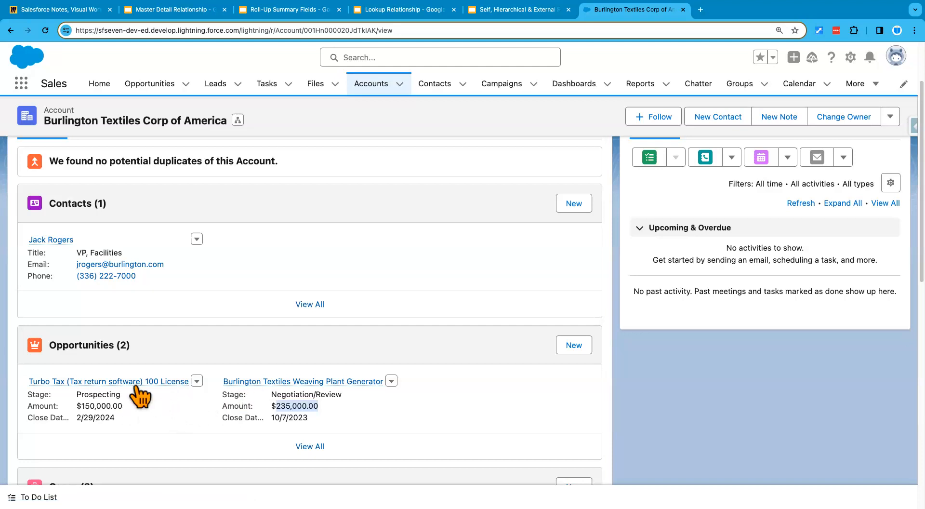
mouse_move(138, 384)
left_click_drag(75, 394, 116, 394)
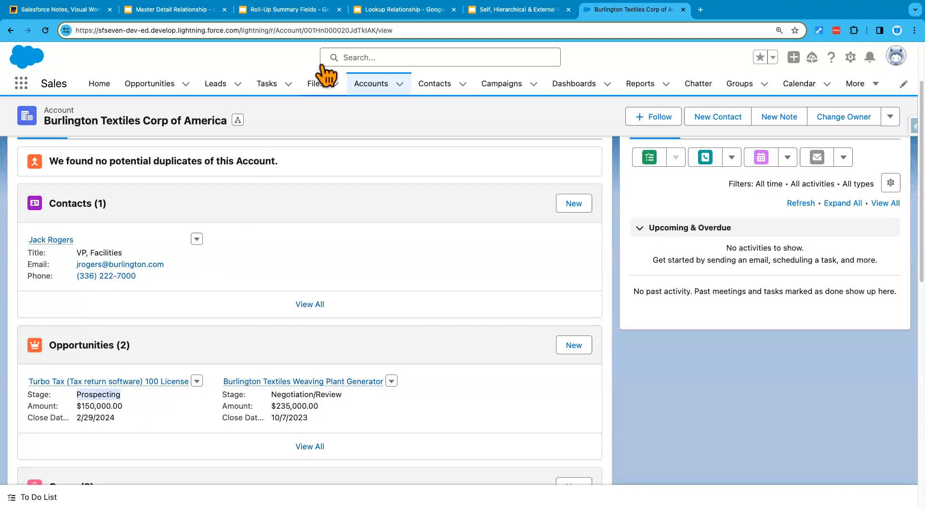
left_click(274, 10)
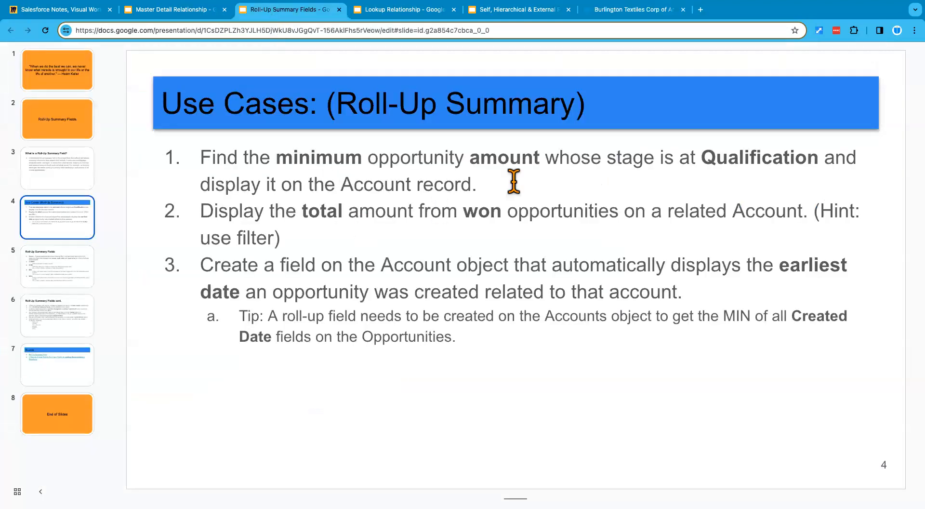
left_click(614, 10)
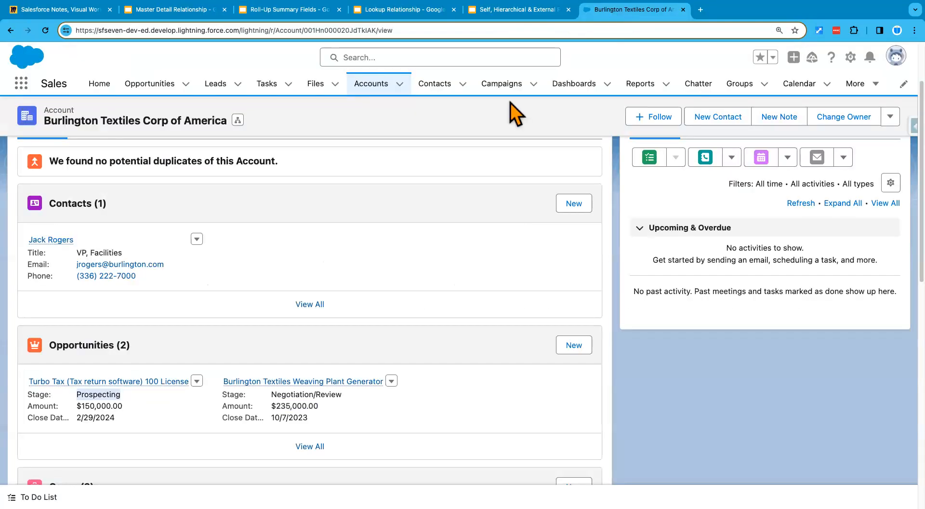
left_click(131, 384)
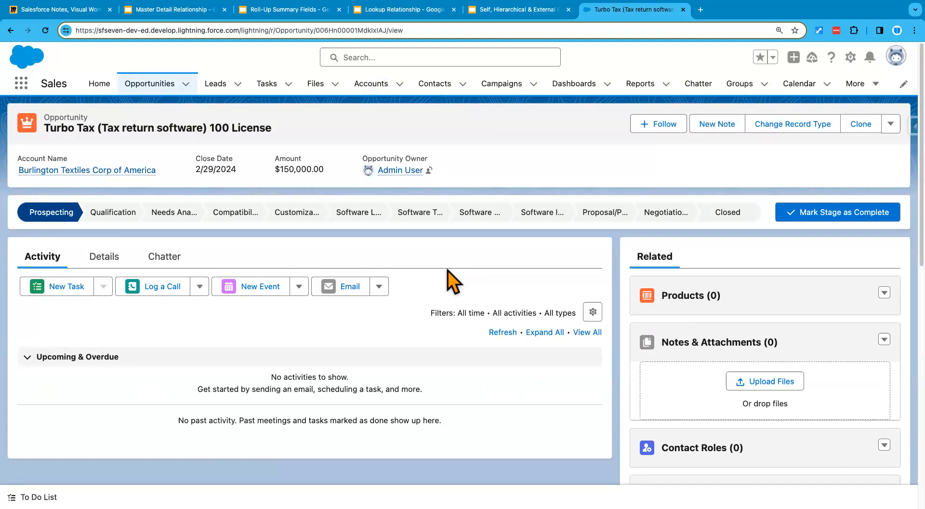
- Move the Turbo Tax (Tax return software) 100 License opportunity to Qualification stage and save
left_click(99, 260)
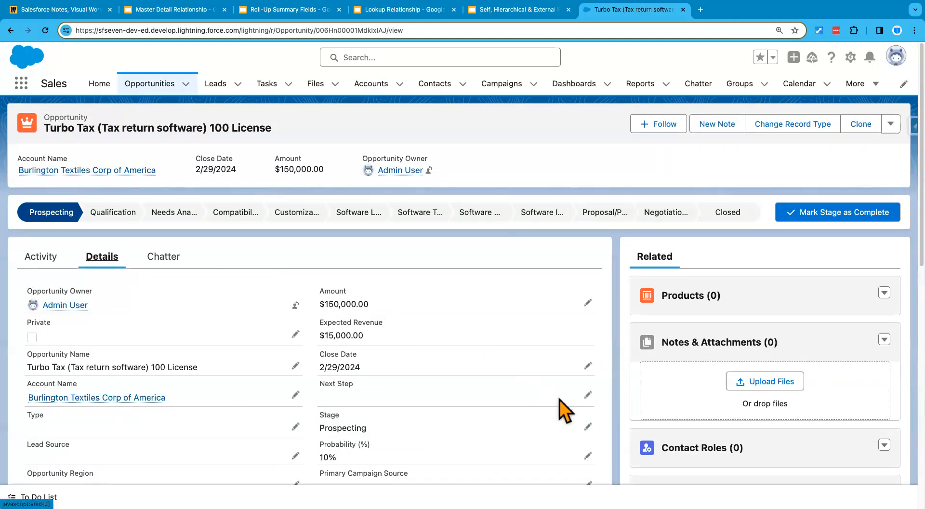
left_click(587, 427)
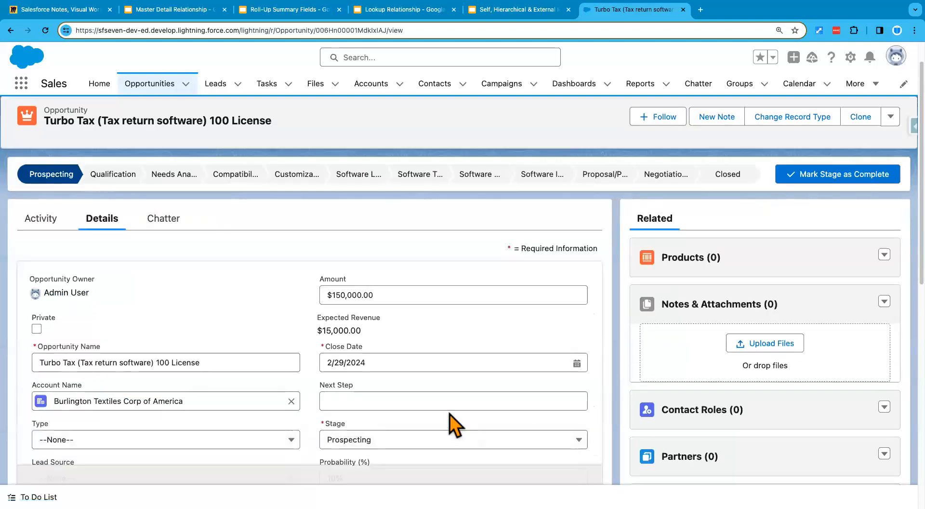
left_click(380, 391)
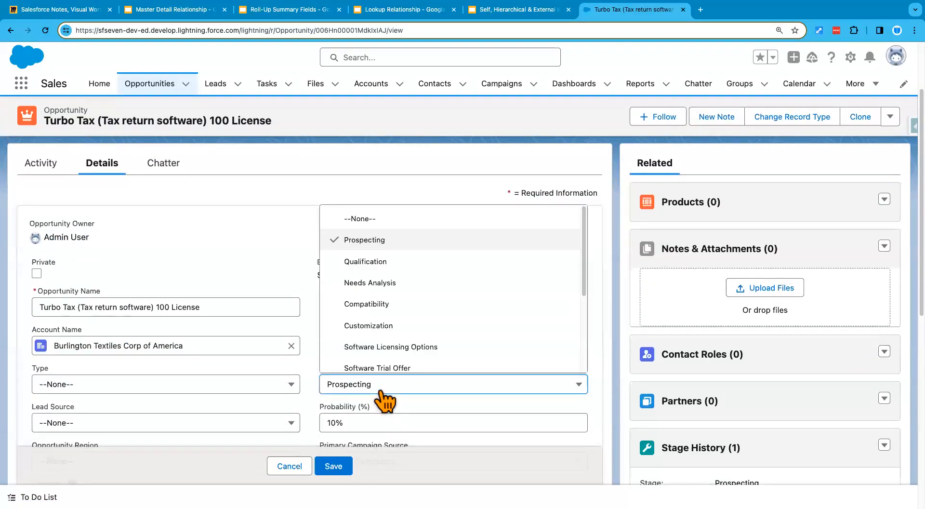
left_click(378, 261)
left_click(336, 467)
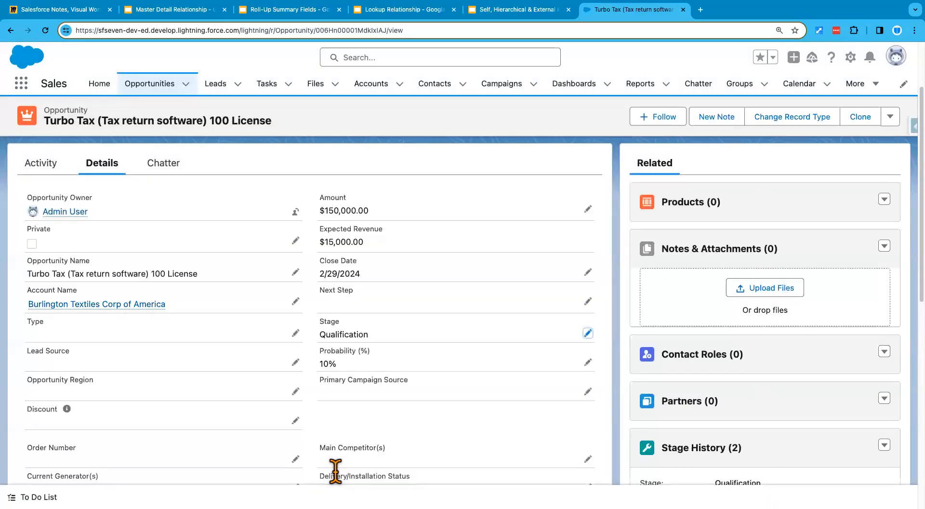
- Set the Burlington Textiles Weaving Plant Generator opportunity's stage to Qualification and save
left_click(104, 304)
scroll(118, 395, "down", 3)
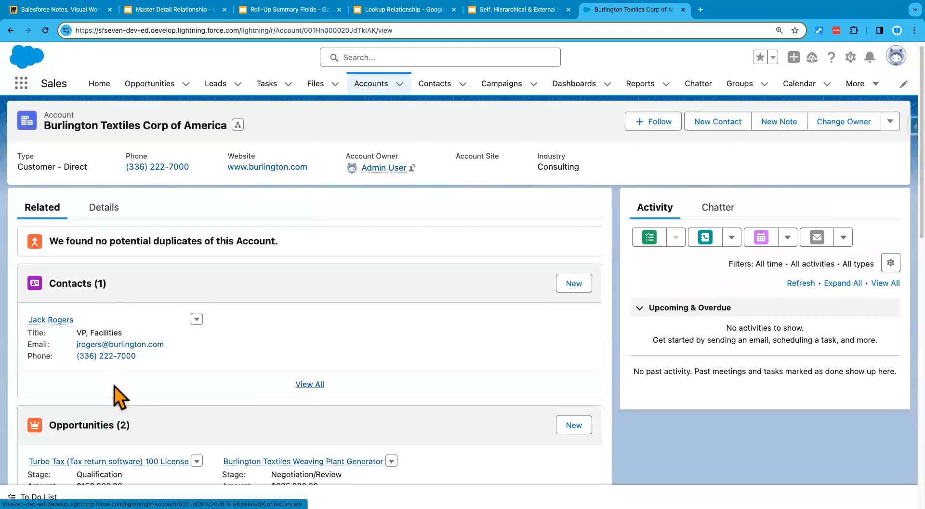
left_click(267, 407)
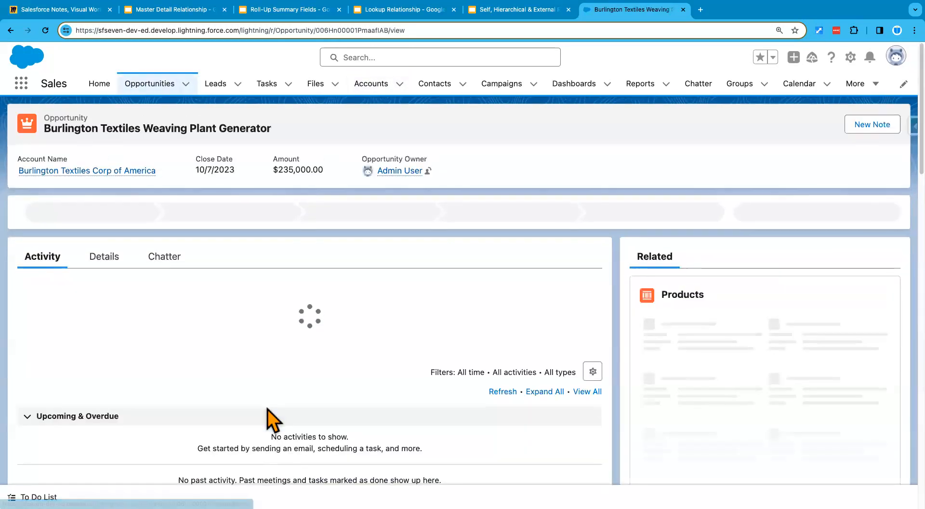
left_click(103, 257)
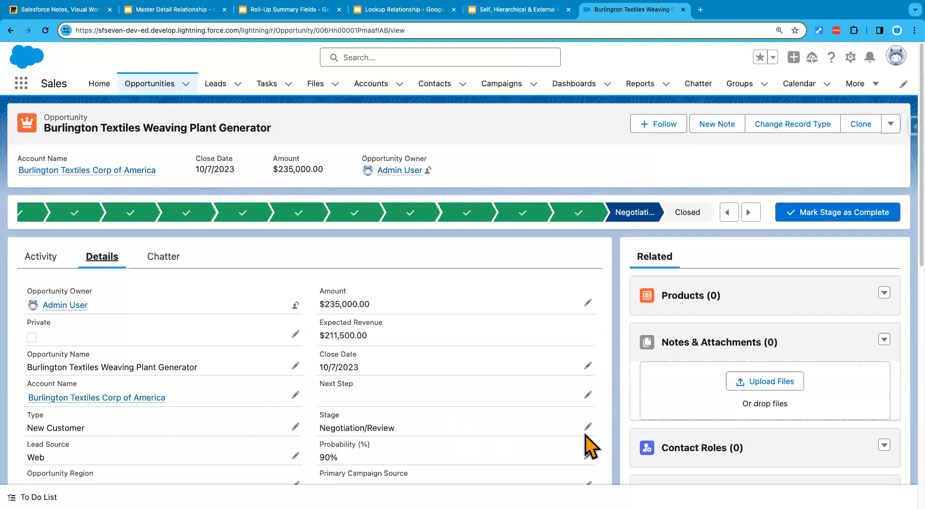
left_click(588, 426)
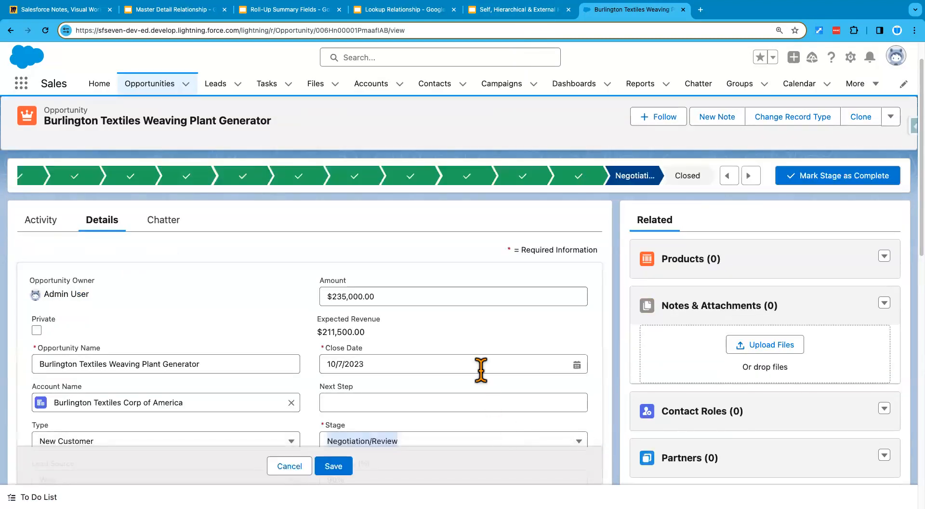
scroll(482, 369, "down", 3)
left_click(470, 382)
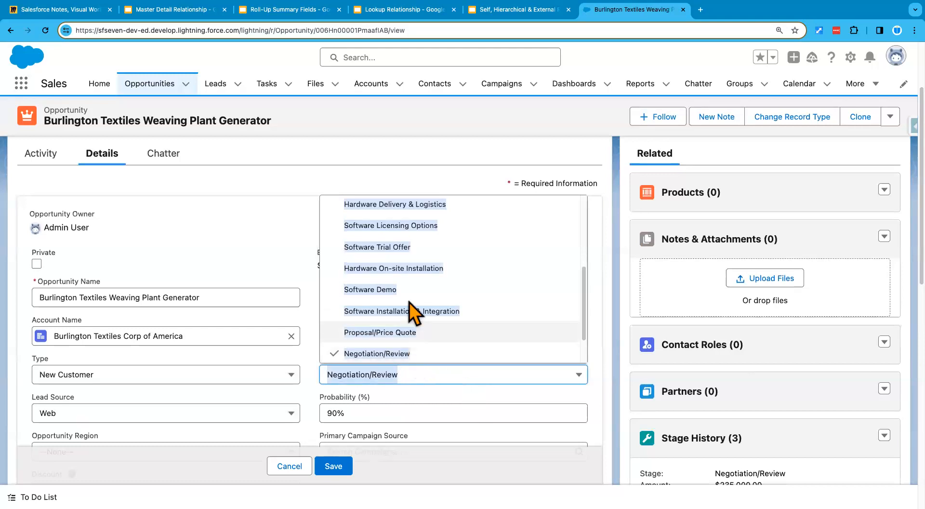
scroll(423, 277, "up", 2)
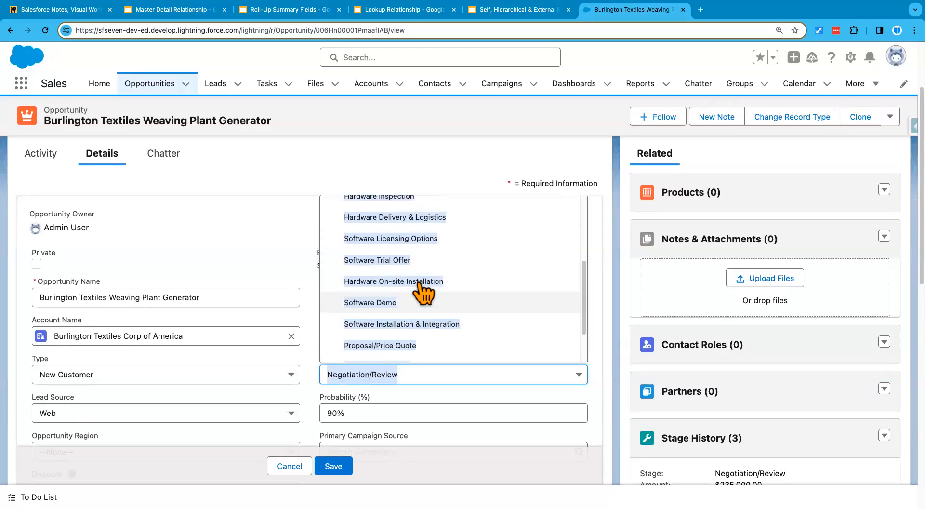
scroll(385, 226, "up", 1)
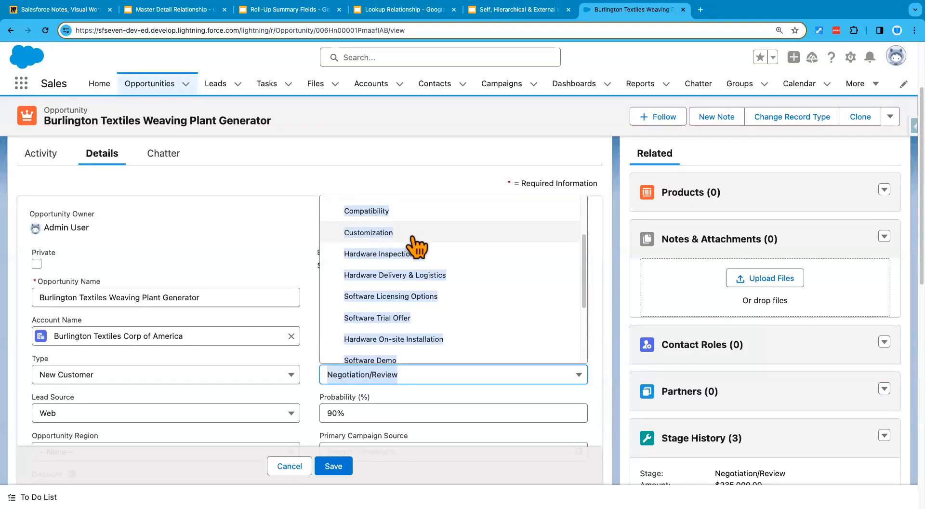
scroll(445, 268, "up", 3)
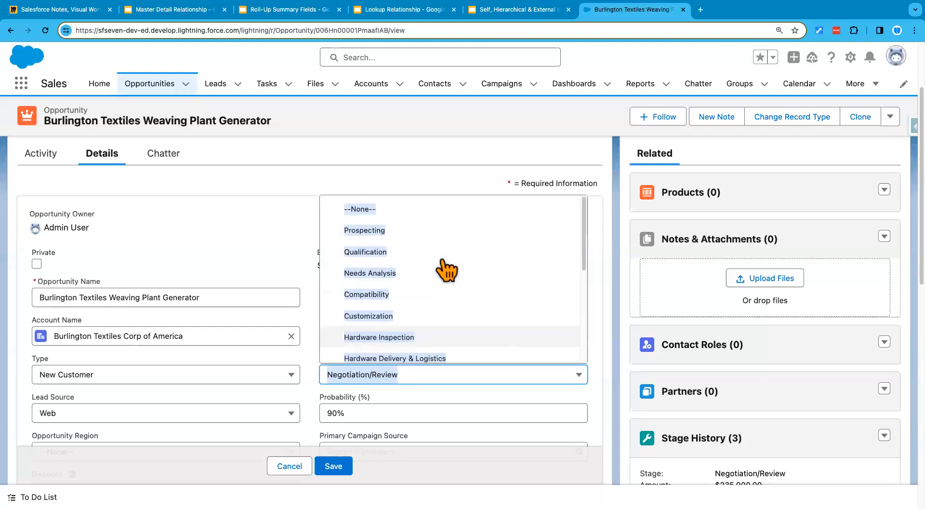
left_click(412, 253)
left_click(339, 467)
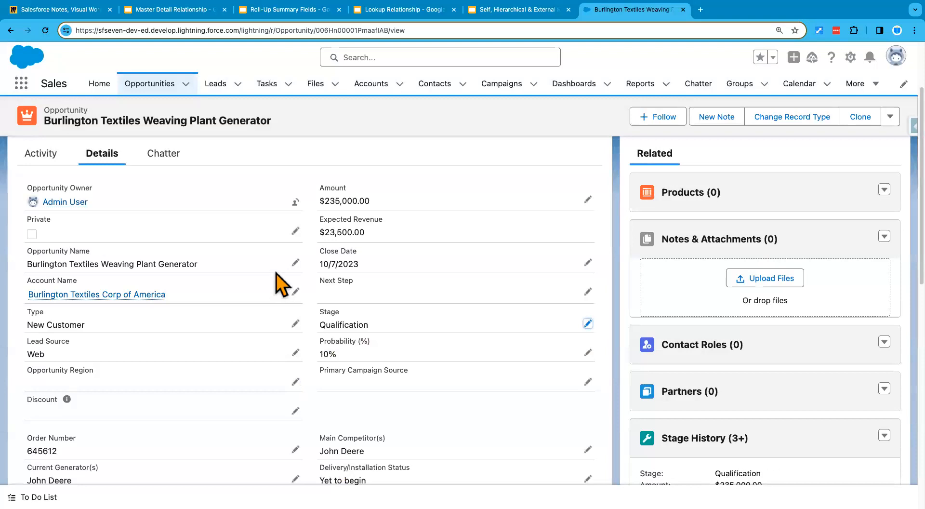
- On the account, confirm both opportunities show Qualification and highlight Turbo Tax's $150,000.00 amount
left_click(125, 295)
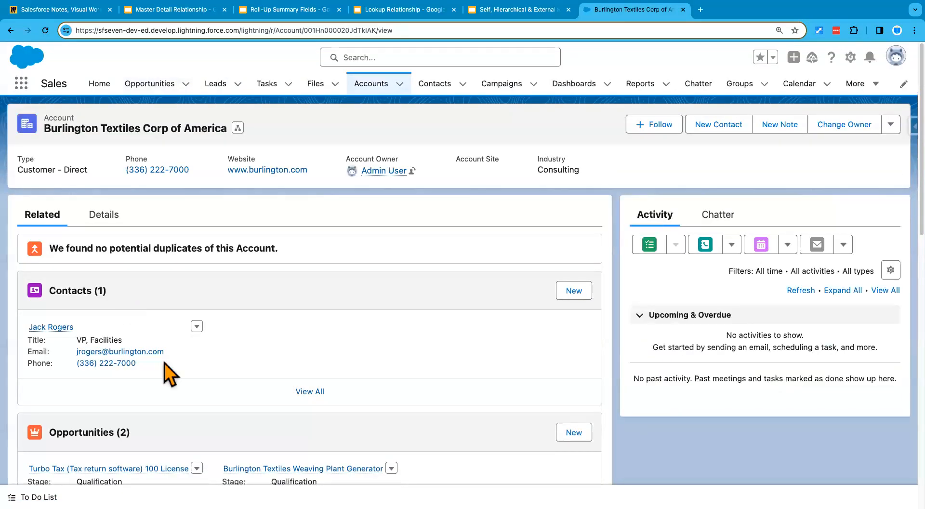
scroll(164, 376, "down", 3)
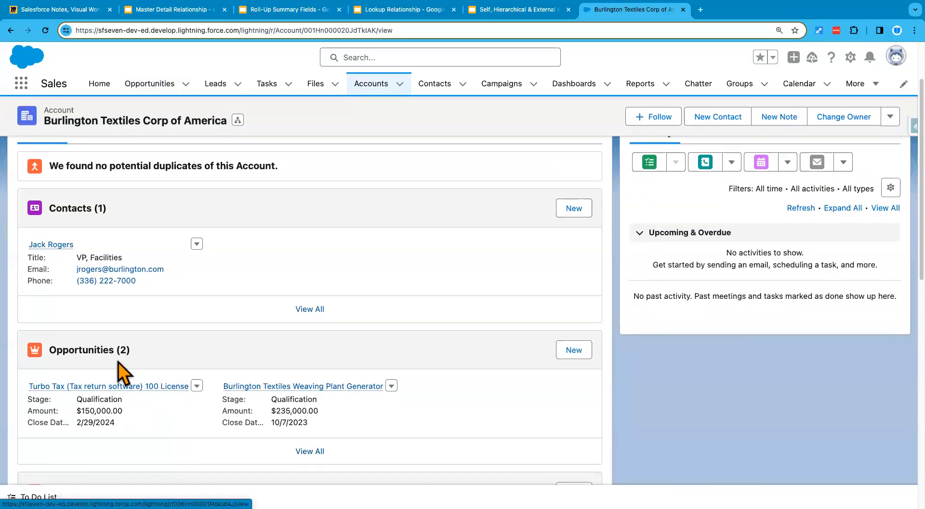
mouse_move(52, 387)
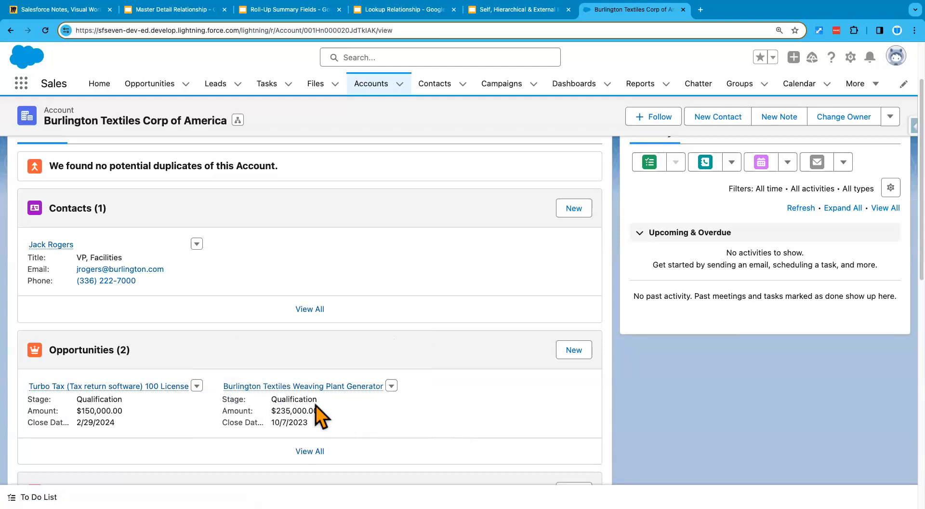
double_click(293, 399)
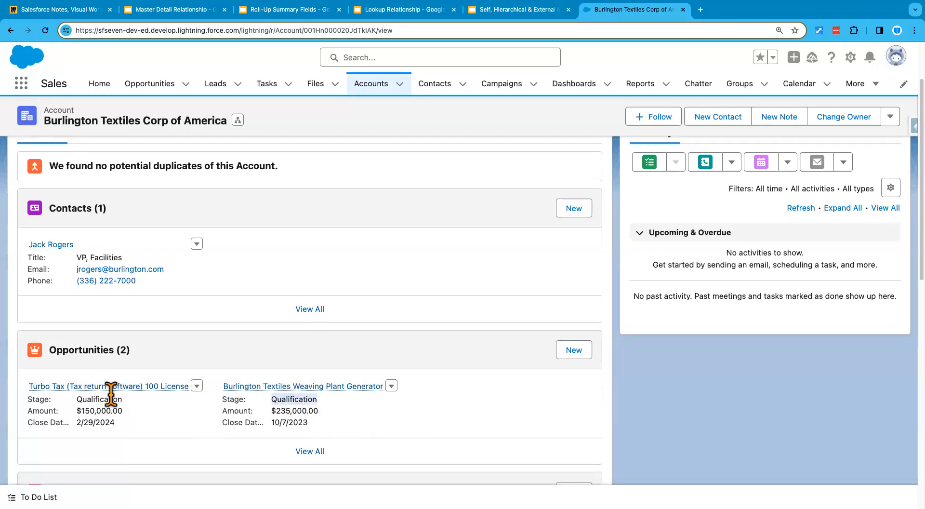
left_click(101, 403)
double_click(100, 400)
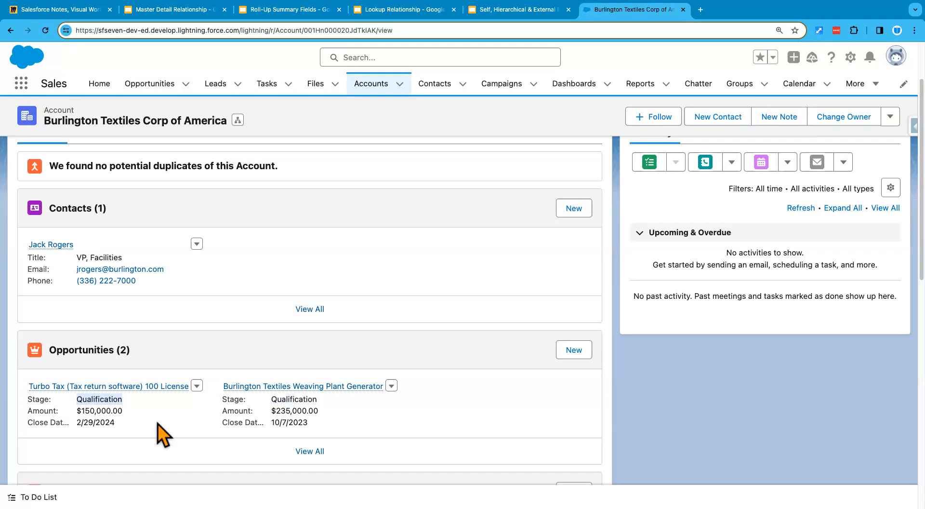
mouse_move(110, 389)
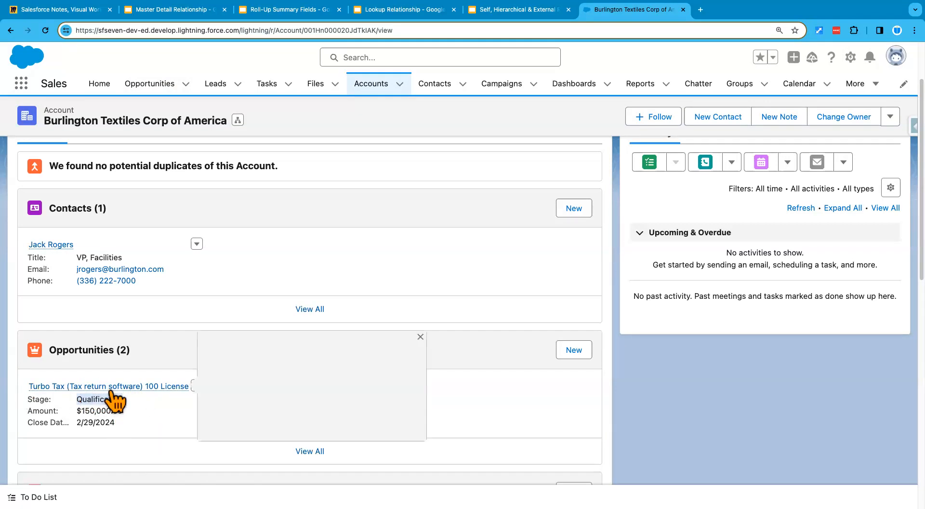
left_click_drag(76, 411, 133, 414)
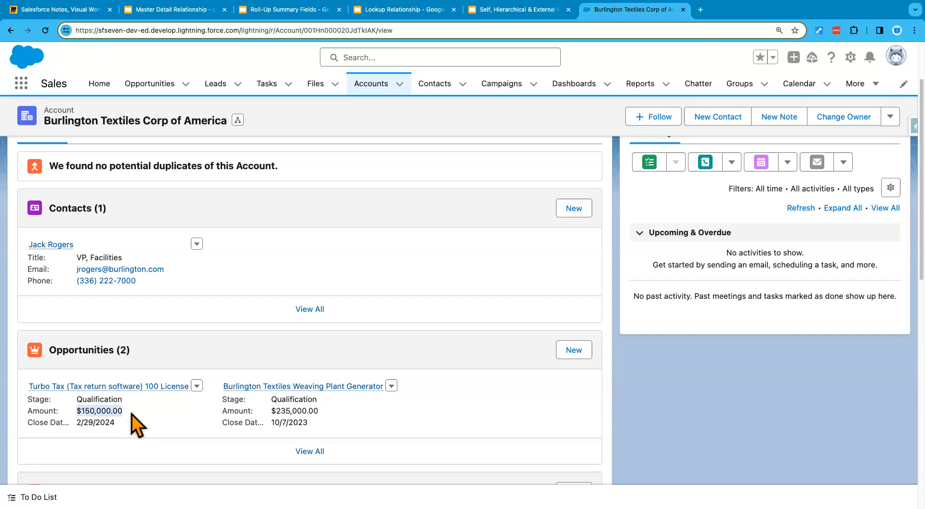
left_click(122, 414)
left_click_drag(76, 411, 123, 412)
scroll(180, 354, "up", 2)
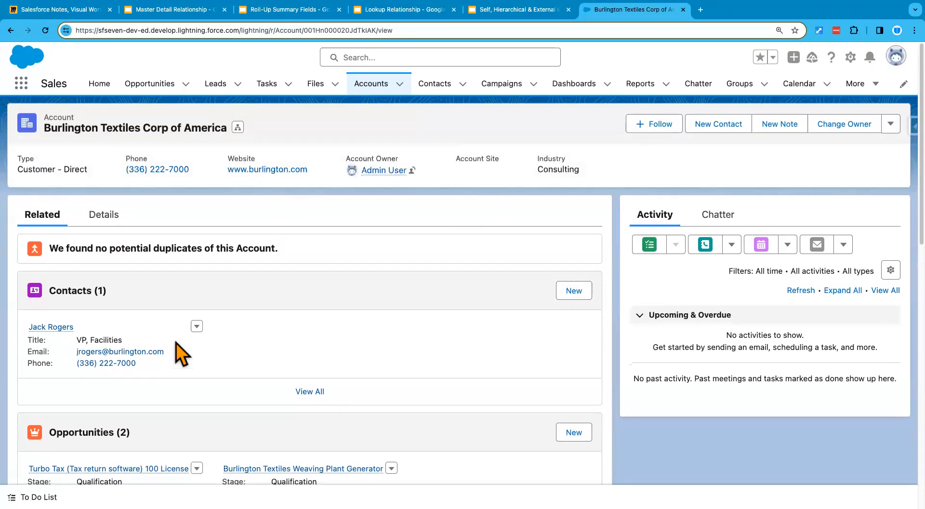
scroll(181, 354, "down", 1)
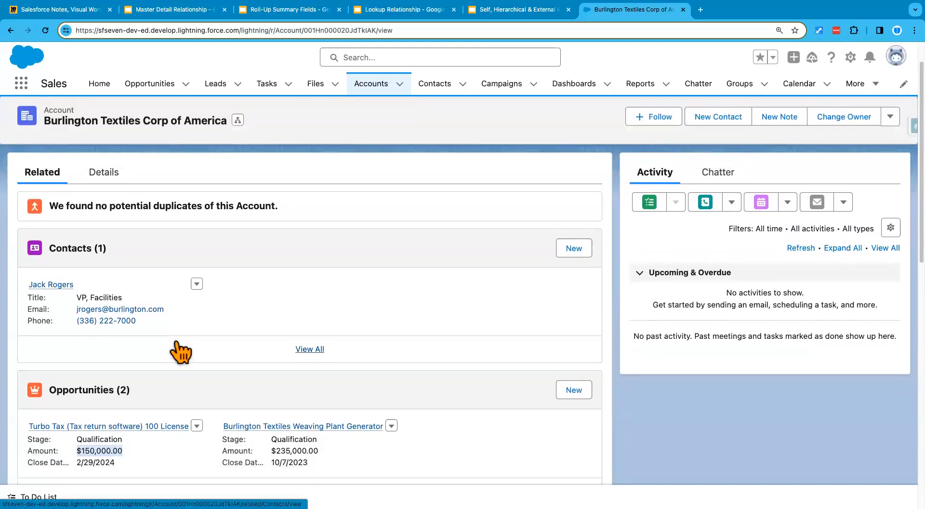
scroll(180, 354, "down", 1)
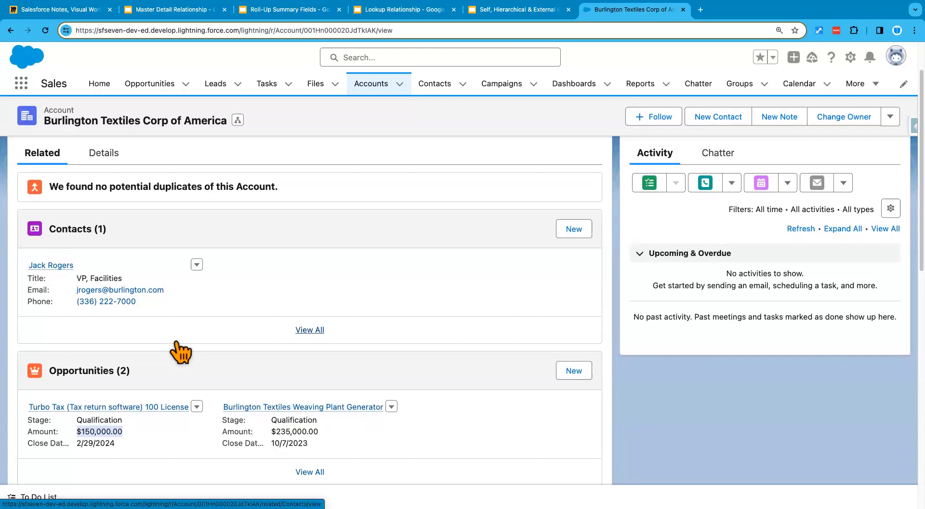
scroll(180, 354, "up", 1)
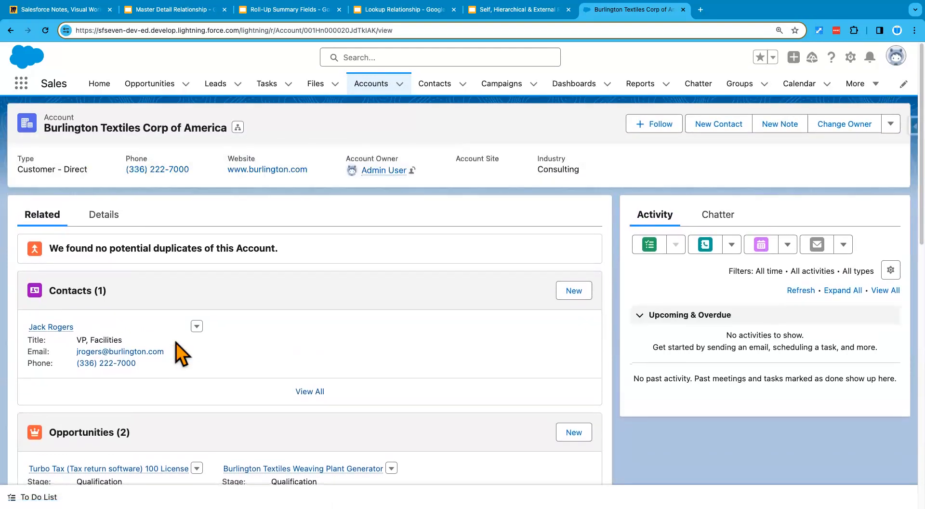
- Review the account's Details, such as Consulting industry and $3,500,000 annual revenue
left_click(109, 222)
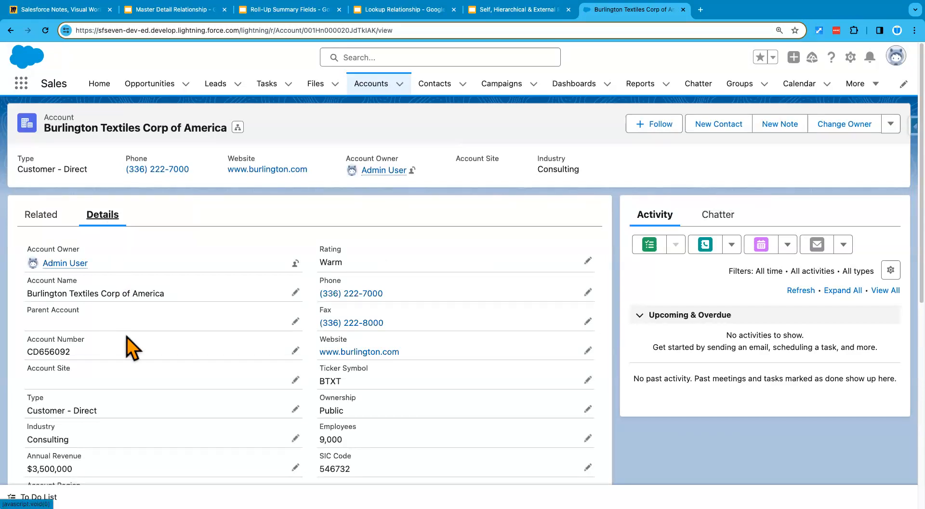
scroll(198, 419, "down", 3)
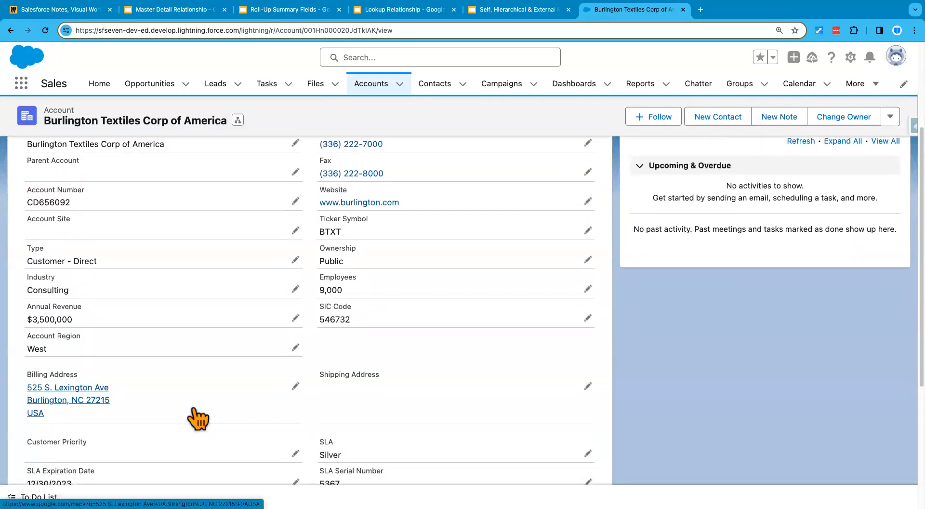
scroll(193, 418, "up", 2)
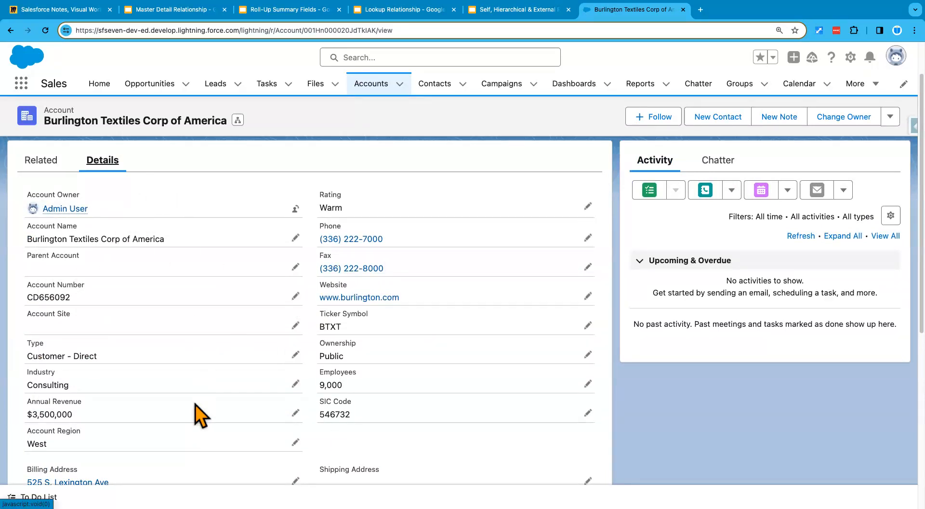
scroll(197, 413, "down", 3)
scroll(146, 452, "down", 2)
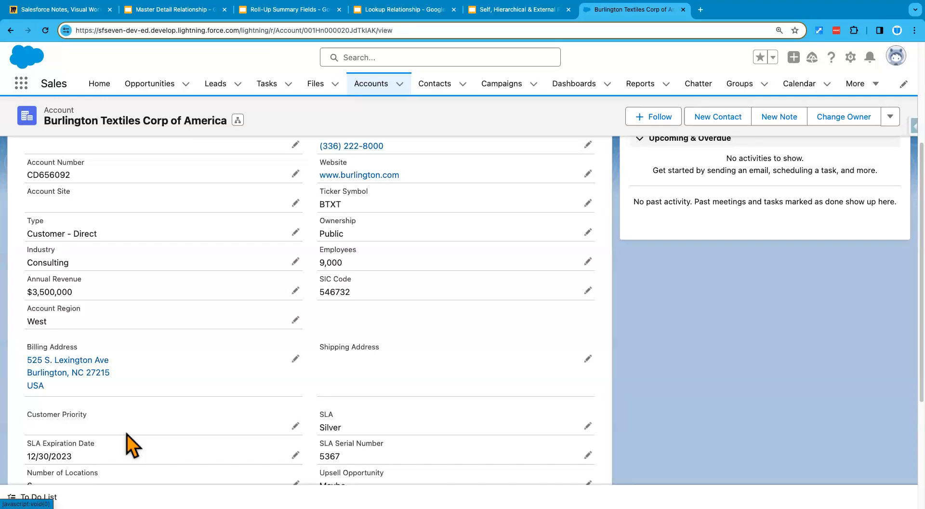
scroll(127, 434, "up", 5)
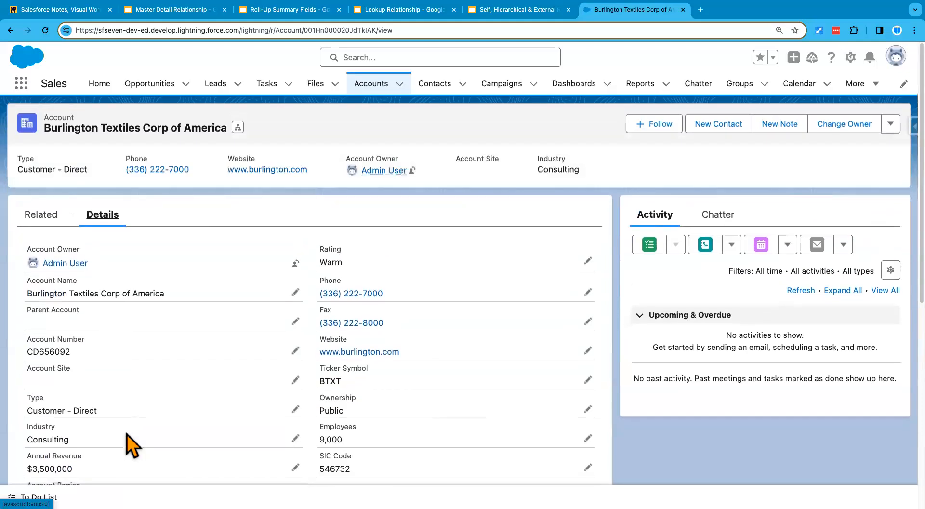
- From Setup's Object Manager, create a new Account field of type Roll-Up Summary and proceed to Step 2
left_click(850, 57)
left_click(799, 104)
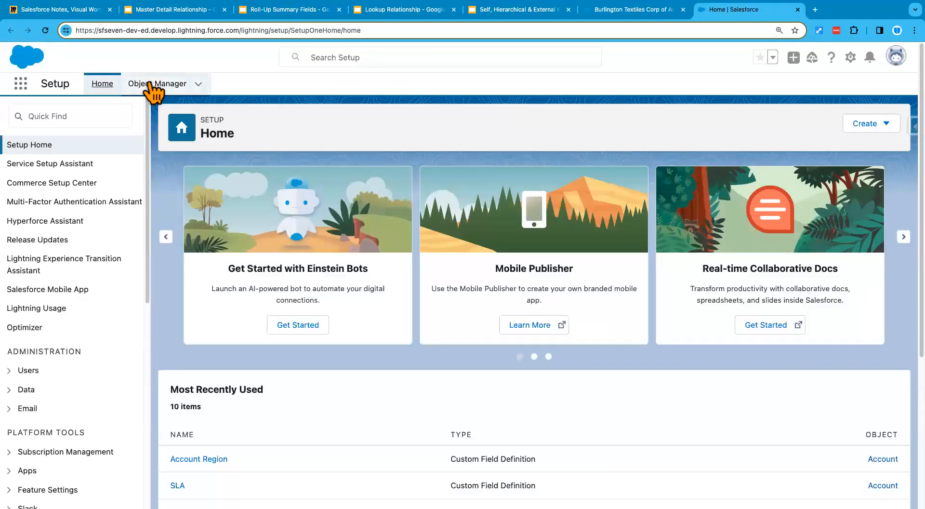
left_click(150, 85)
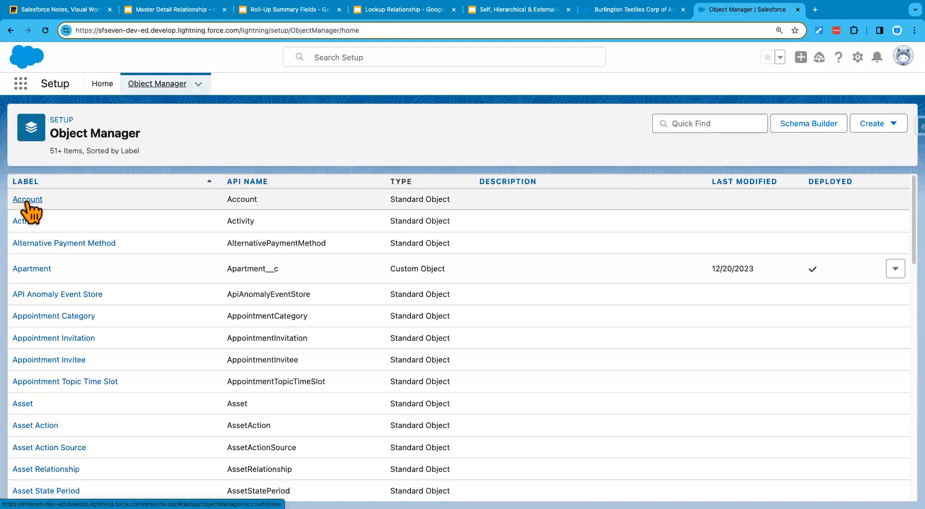
left_click(27, 200)
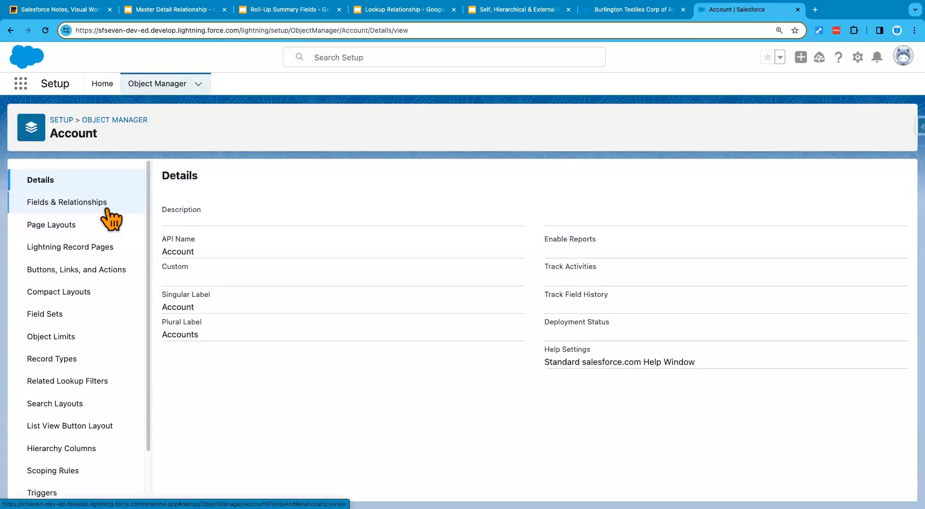
left_click(83, 205)
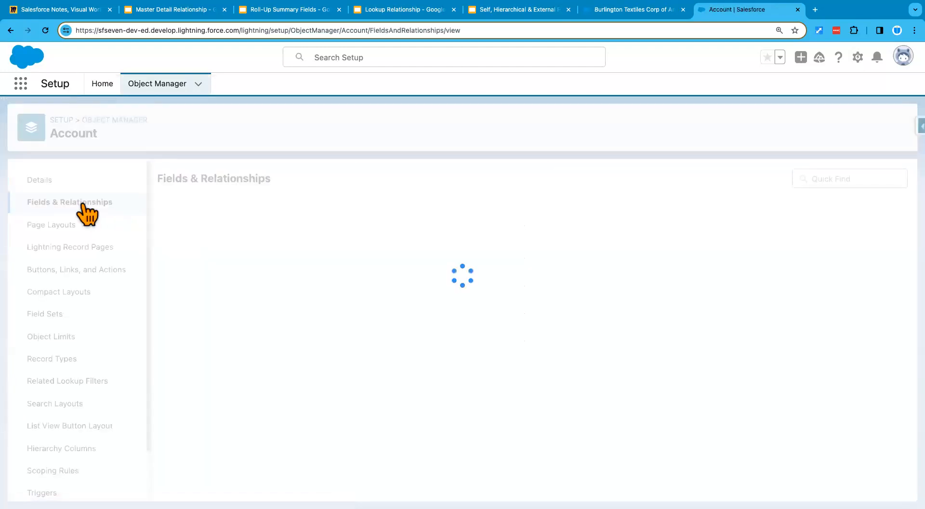
left_click(632, 182)
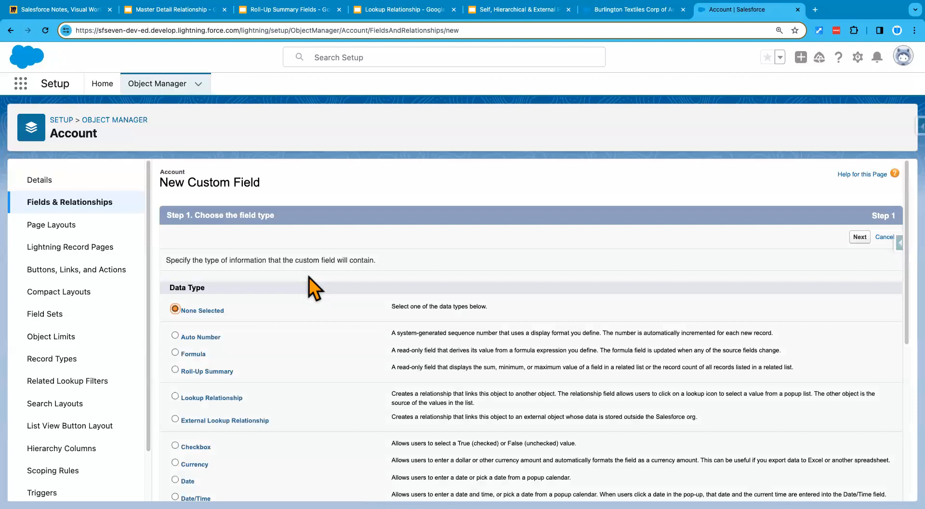
left_click(216, 374)
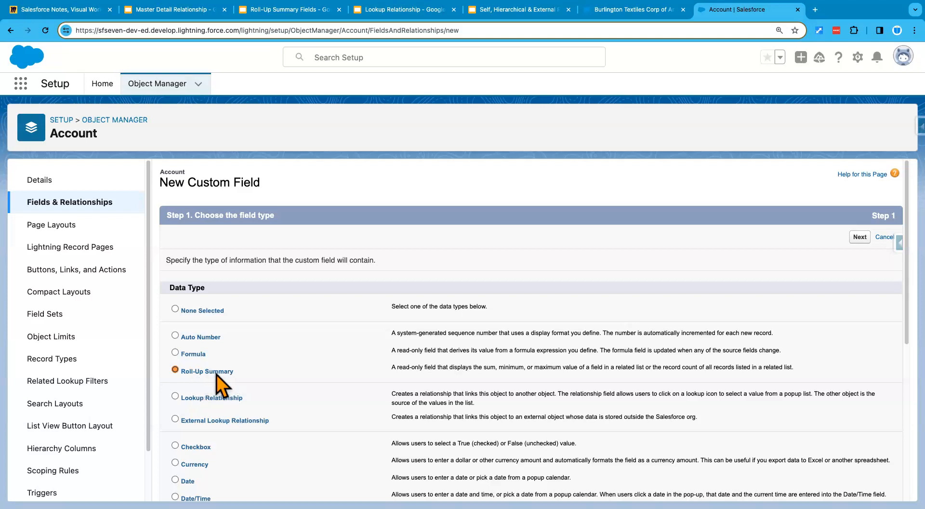
left_click(860, 237)
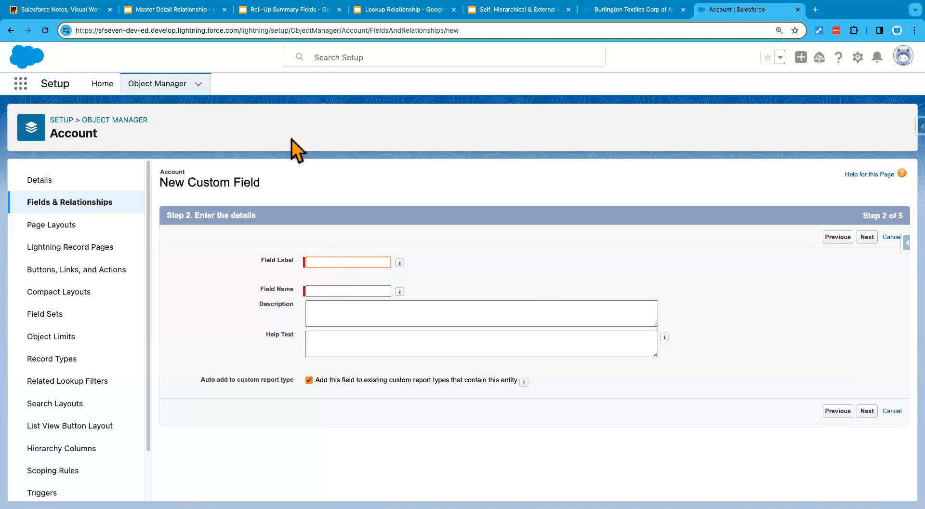
- Copy the minimum Qualification opportunity amount use-case sentence from the slide deck
left_click(296, 10)
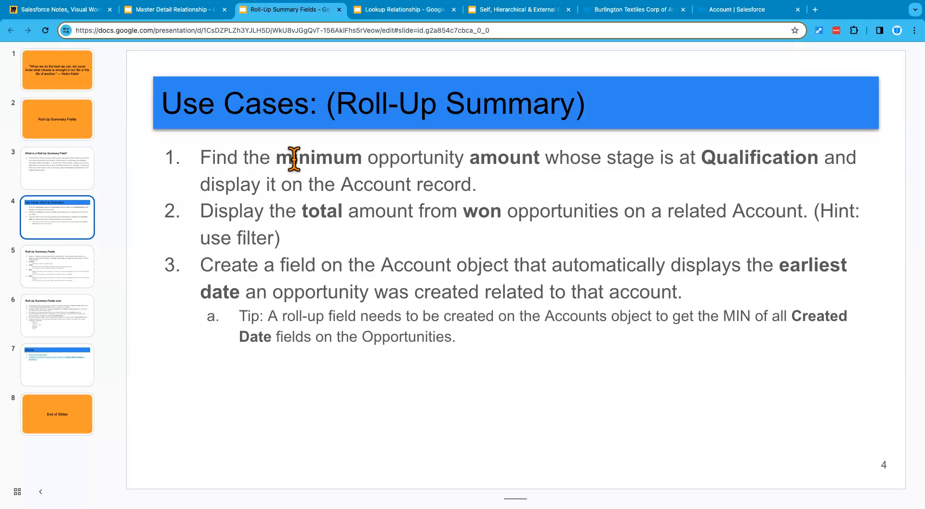
triple_click(322, 176)
key("super+c")
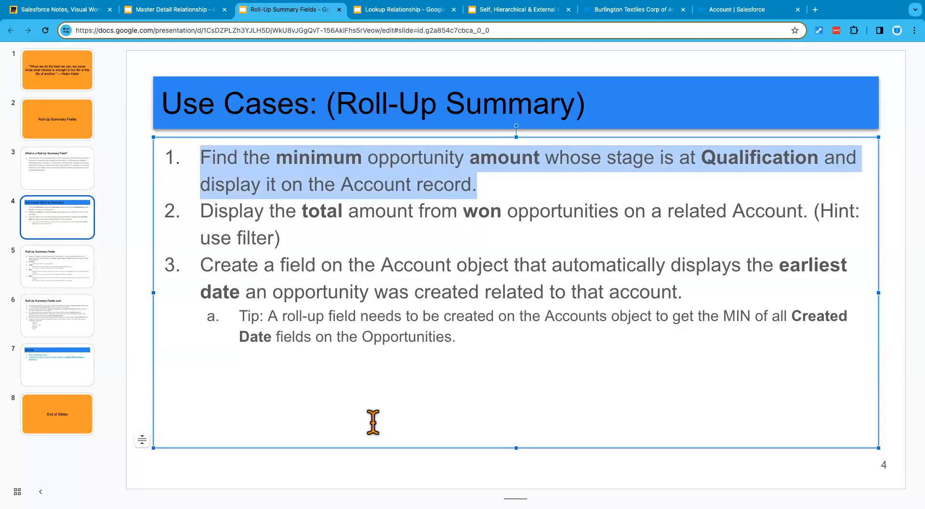
left_click(371, 474)
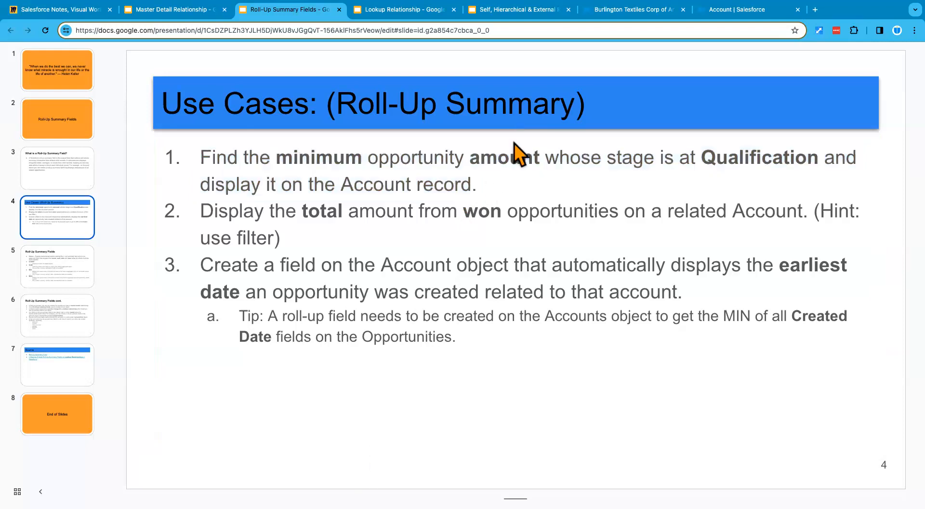
- Label the field 'Minimum Opportunity Amount', paste the use-case sentence as help text, and continue
left_click(727, 11)
type("Mi")
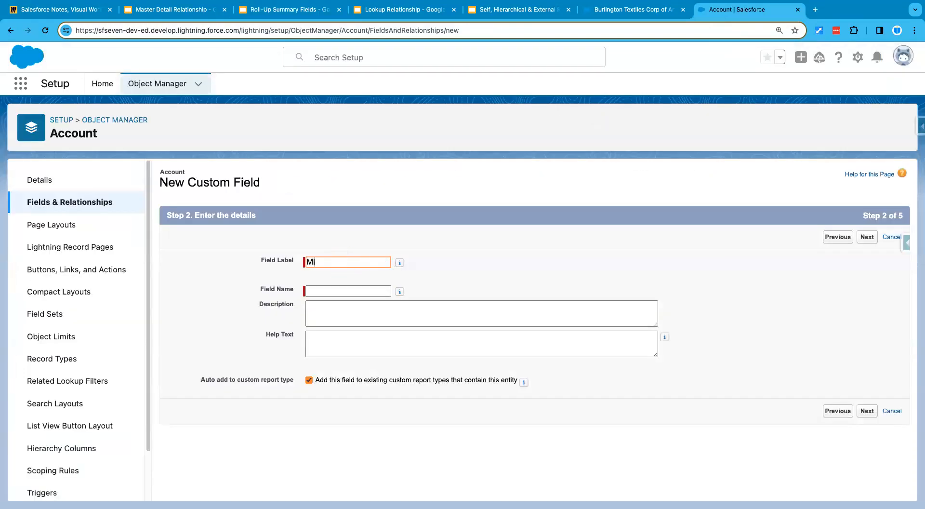
type("nimum Opportunity Amount")
left_click(479, 272)
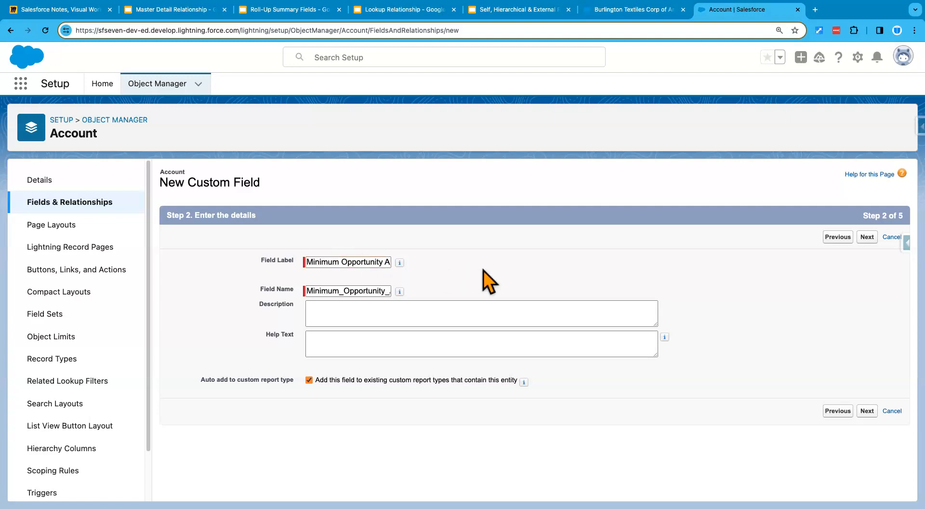
left_click(369, 341)
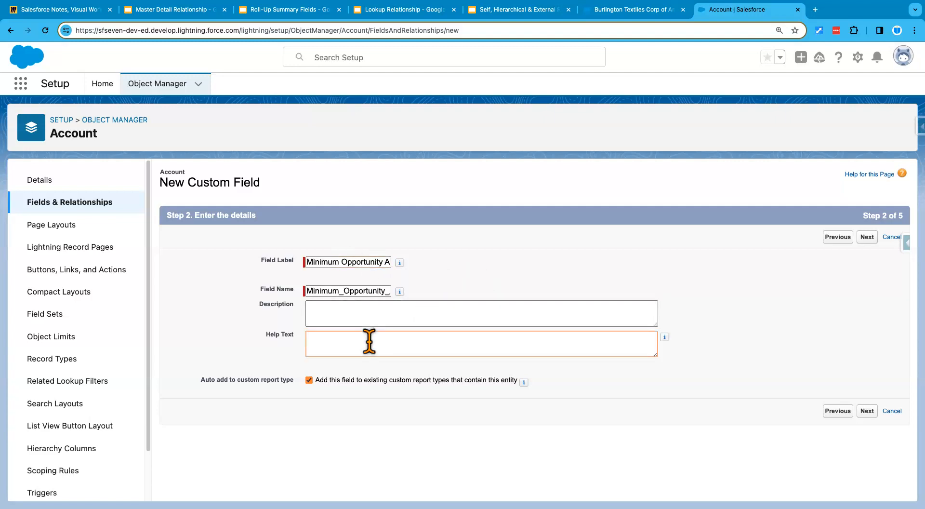
key("super+v")
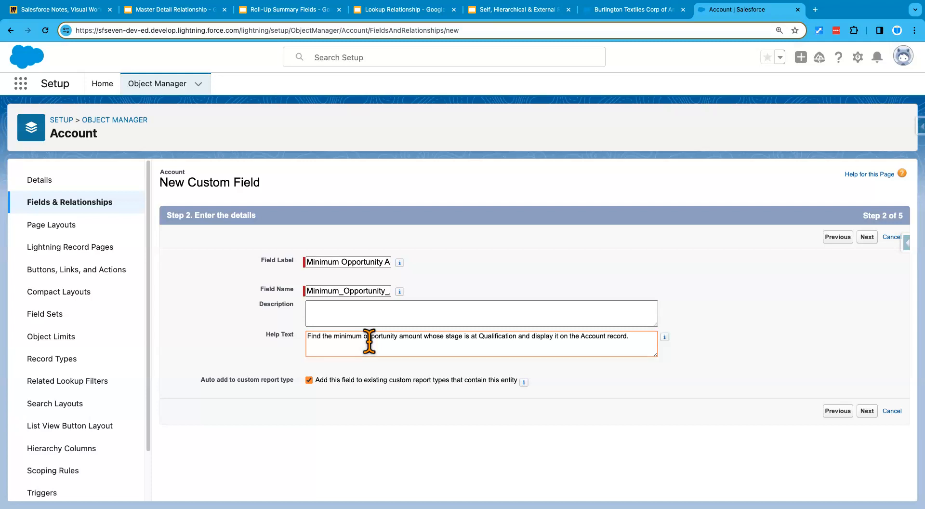
left_click(687, 367)
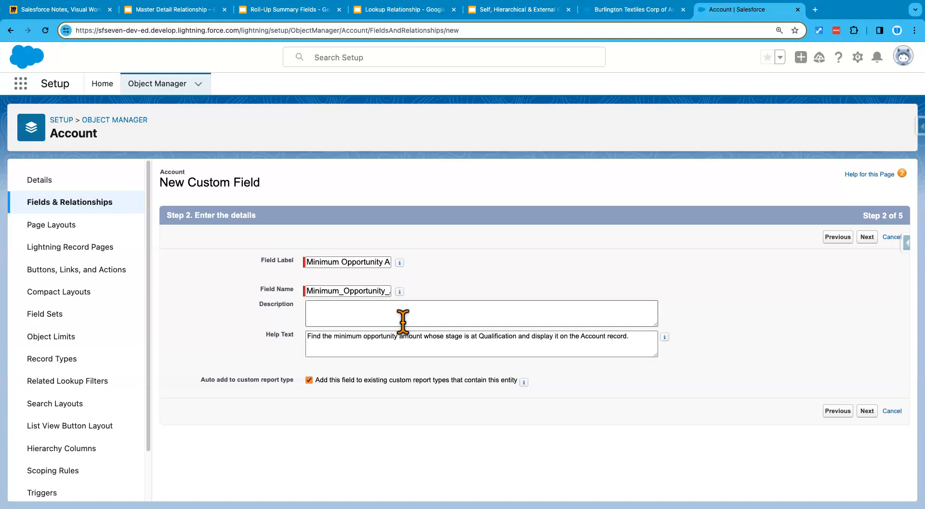
left_click(867, 413)
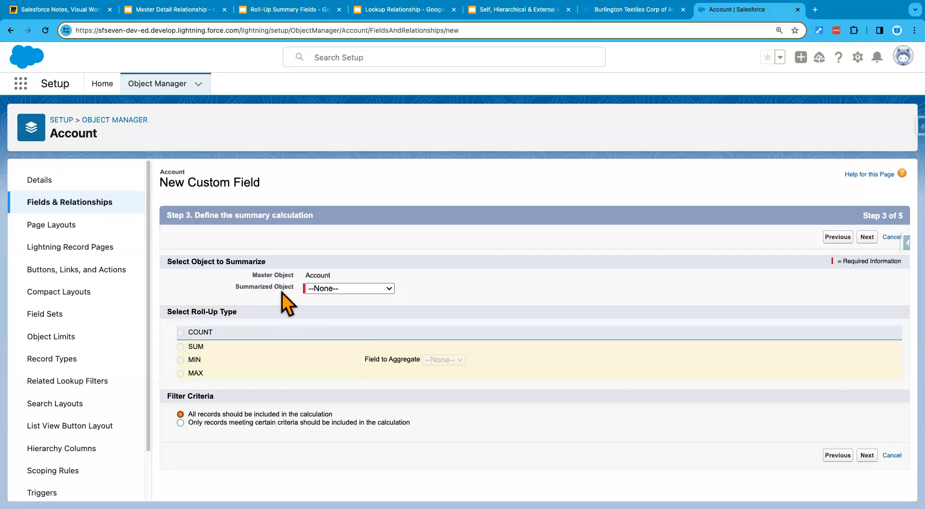
- Set the Summarized Object to Opportunities and the roll-up type to MIN
left_click(375, 290)
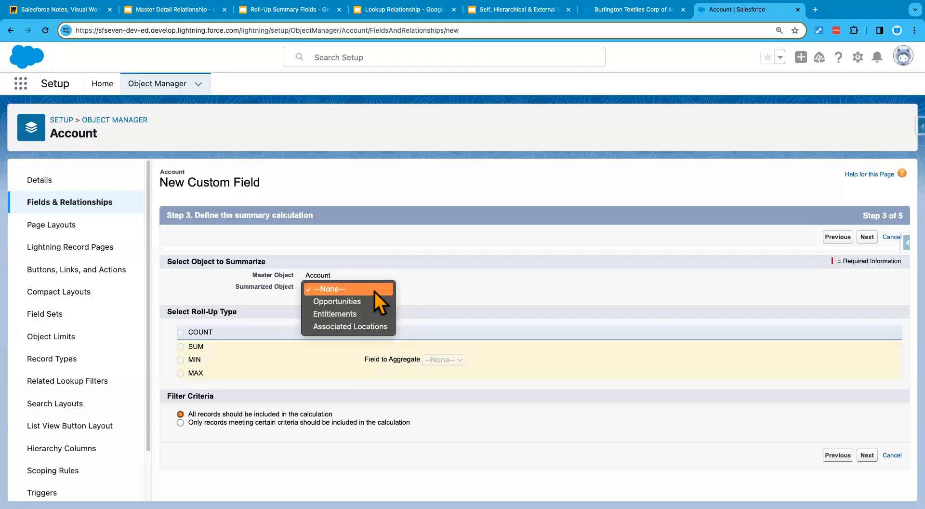
left_click(368, 302)
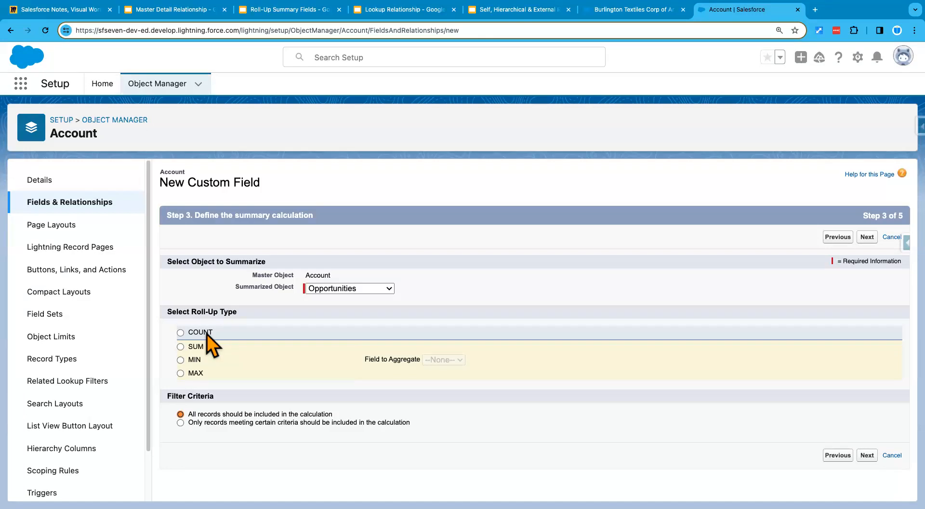
left_click(181, 332)
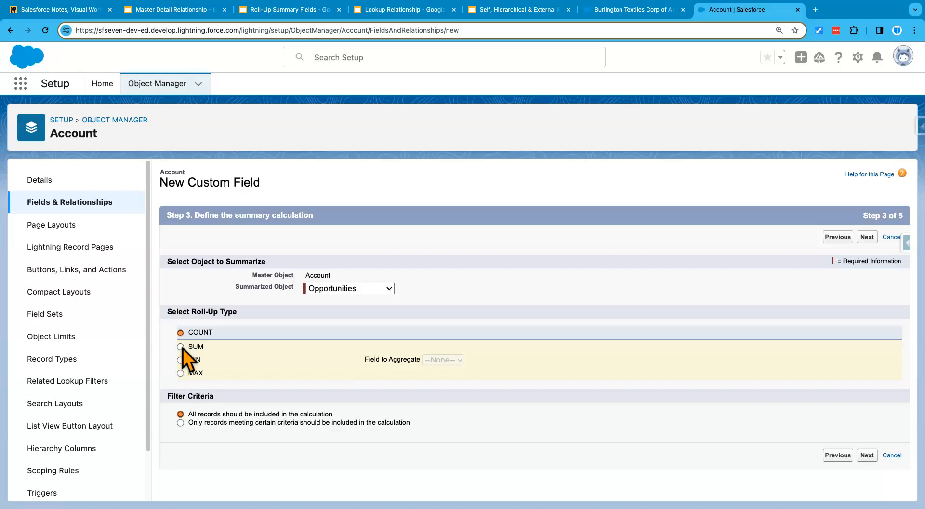
left_click(181, 360)
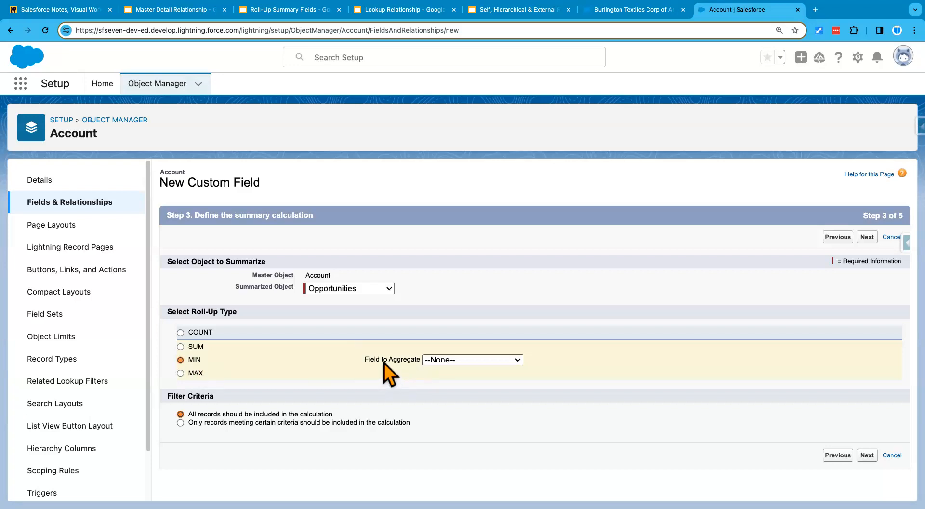
- Aggregate the minimum of the opportunity Amount field, then return to the Roll-Up Summary Fields slides
left_click(454, 360)
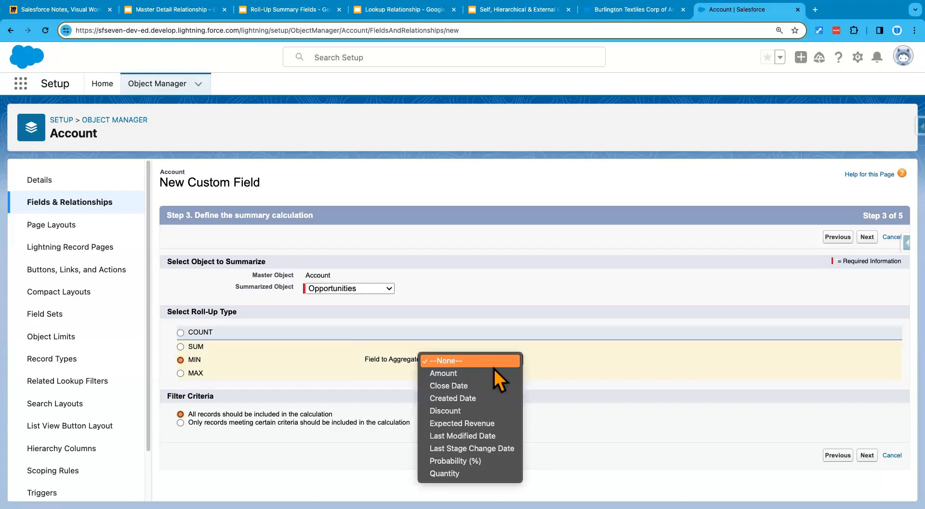
left_click(461, 376)
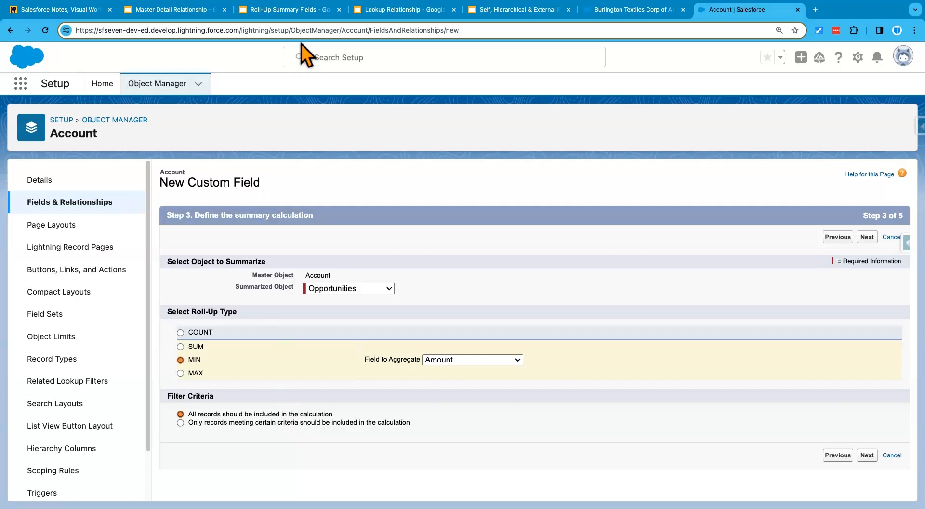
left_click(300, 11)
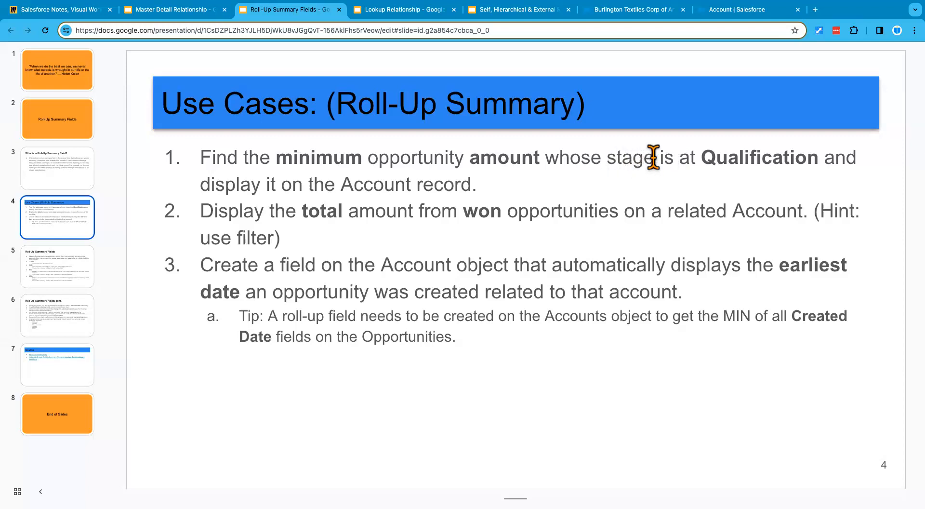
- Highlight 'stage is at Qualification' in use case 1 on slide 4, then go back to Salesforce
left_click_drag(607, 157, 653, 182)
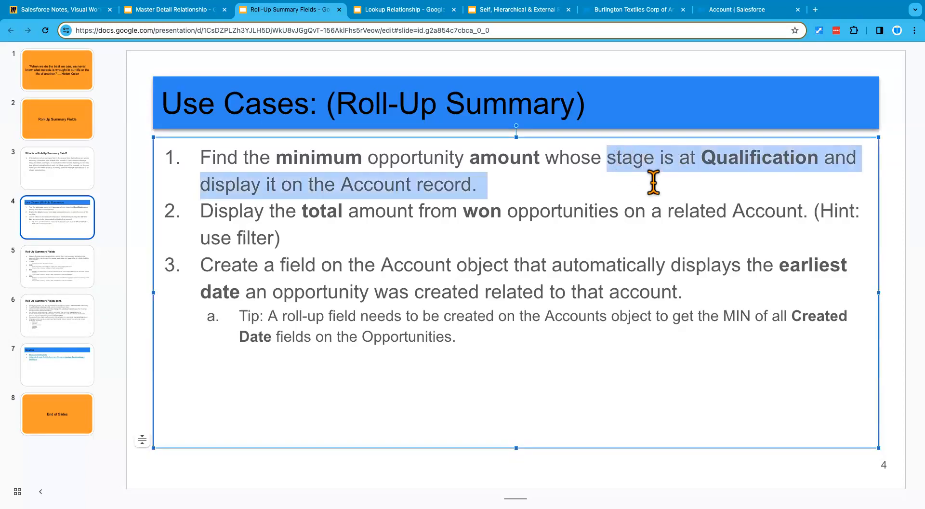
left_click(654, 173)
left_click_drag(608, 157, 817, 155)
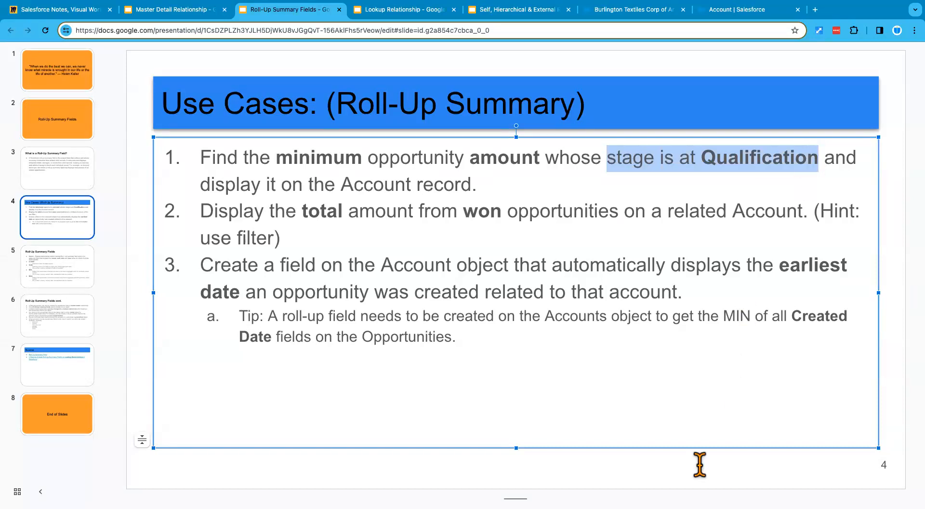
left_click(698, 487)
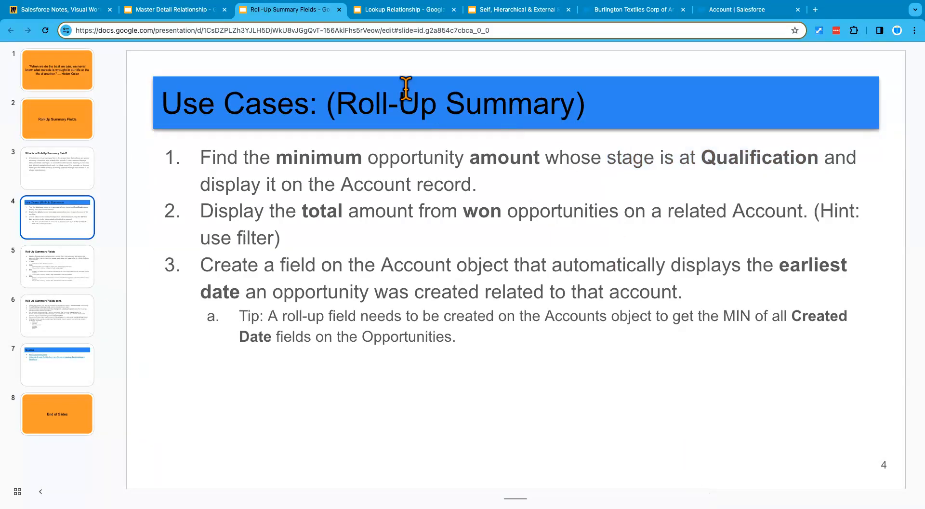
left_click(725, 10)
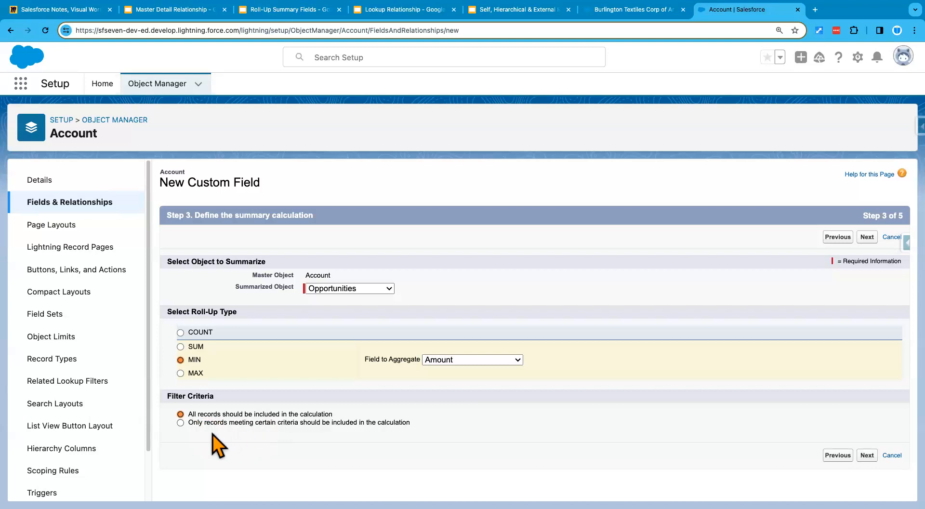
- Limit the roll-up to records meeting criteria, filtering on Stage with the equals operator
left_click(181, 423)
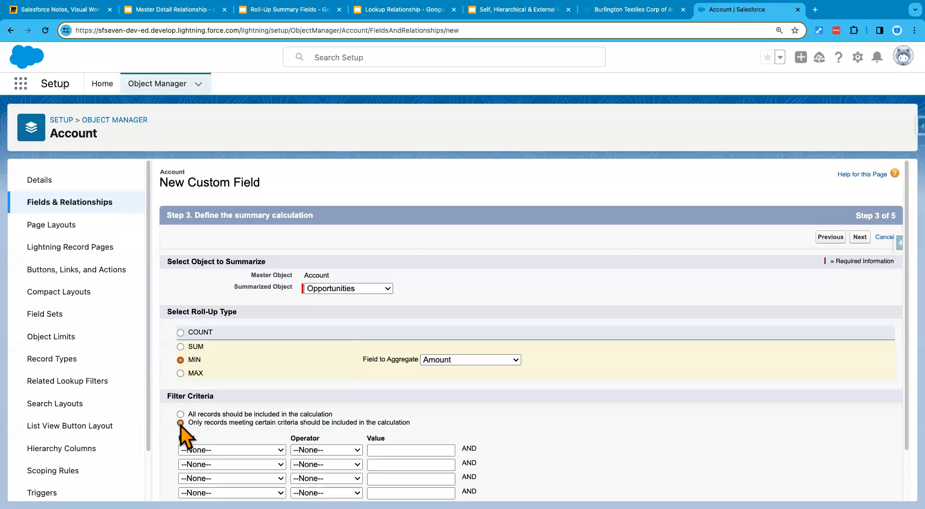
scroll(564, 443, "down", 2)
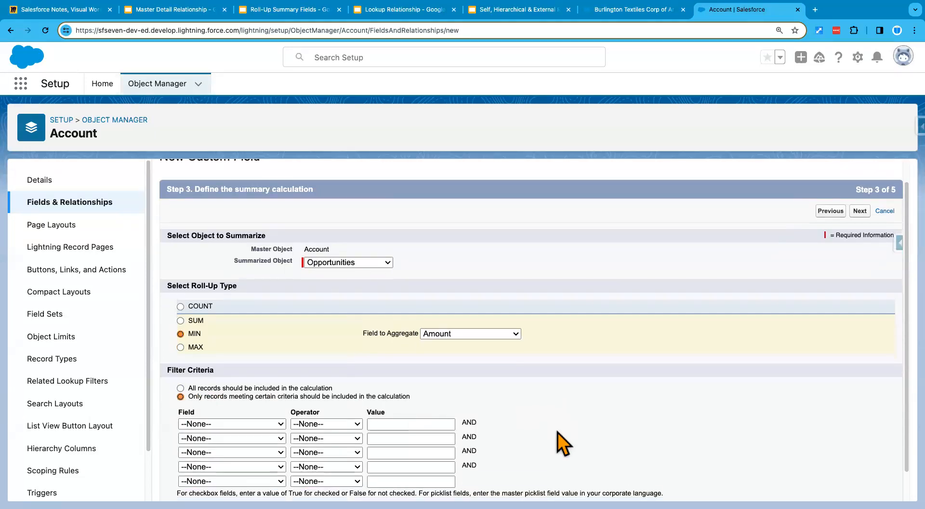
left_click(274, 417)
scroll(259, 456, "down", 10)
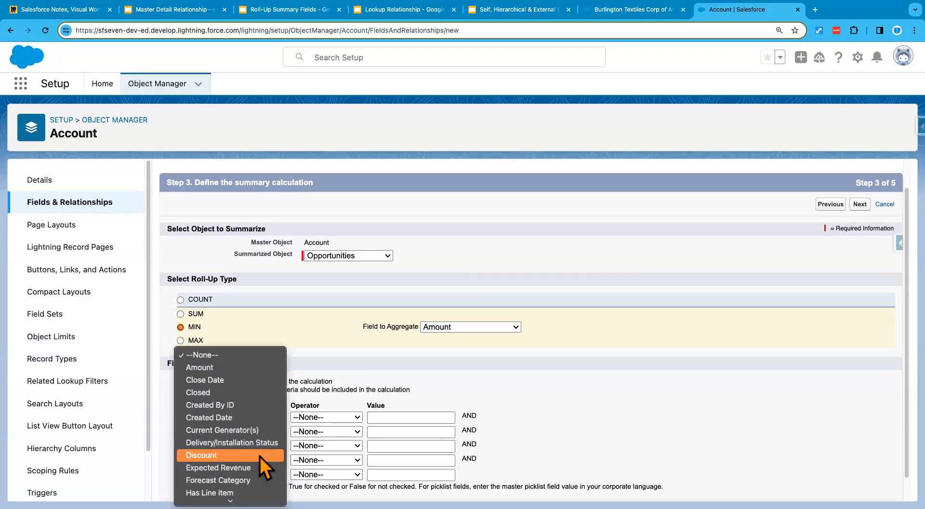
scroll(260, 456, "down", 3)
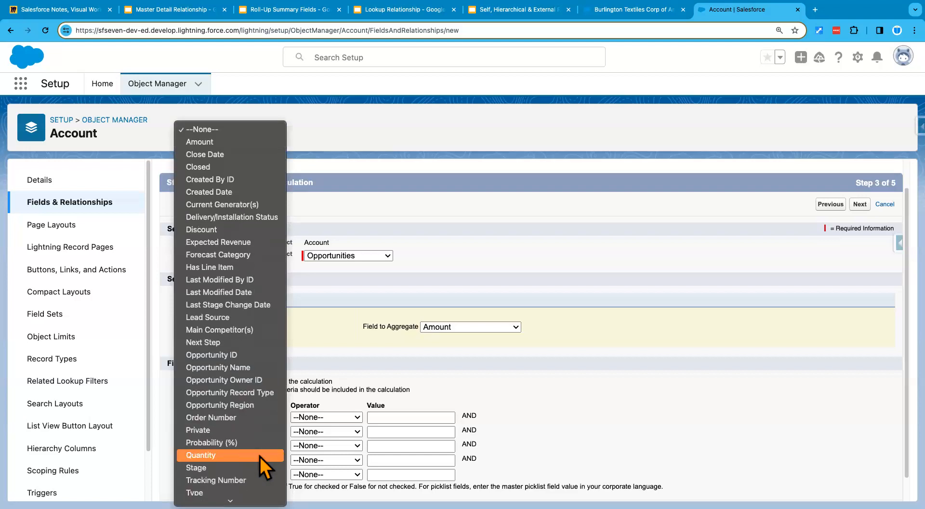
left_click(235, 469)
left_click(311, 418)
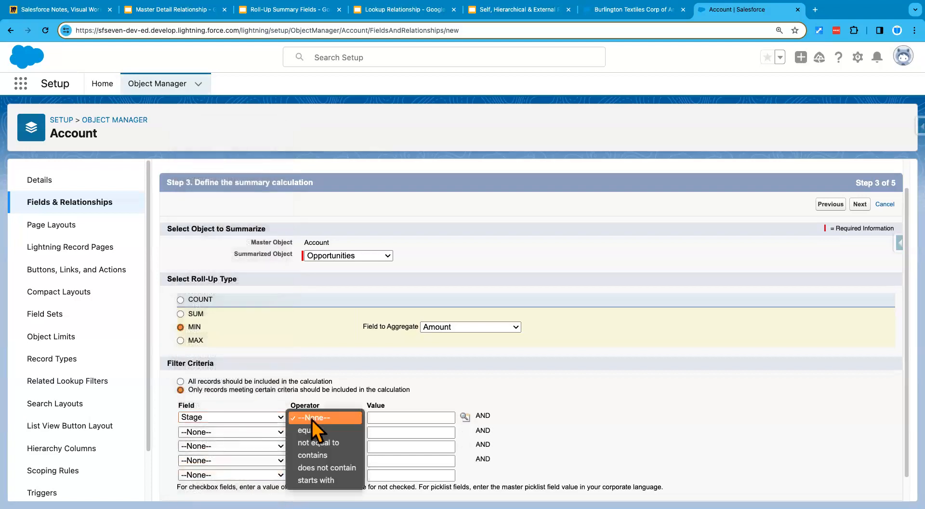
left_click(337, 429)
- Insert Qualification from the Stage picklist as the filter value
left_click(400, 416)
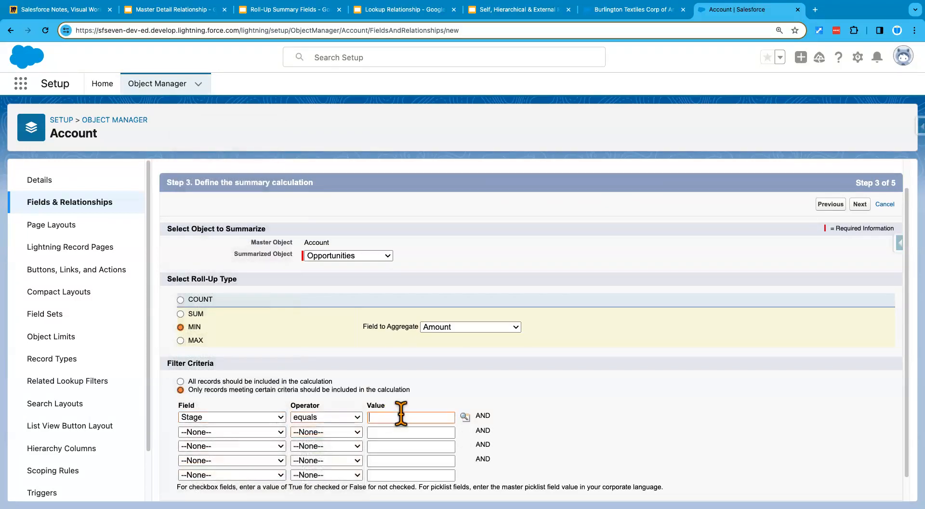
left_click(465, 417)
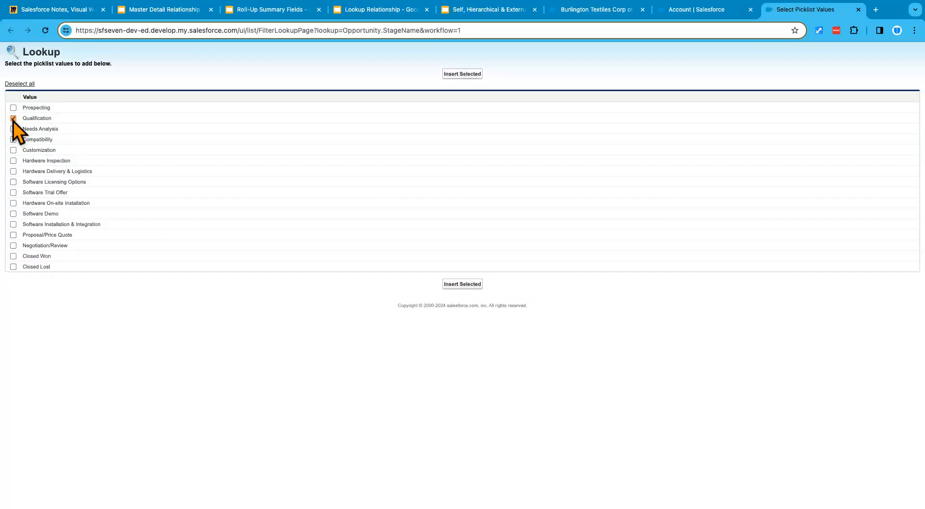
left_click(455, 284)
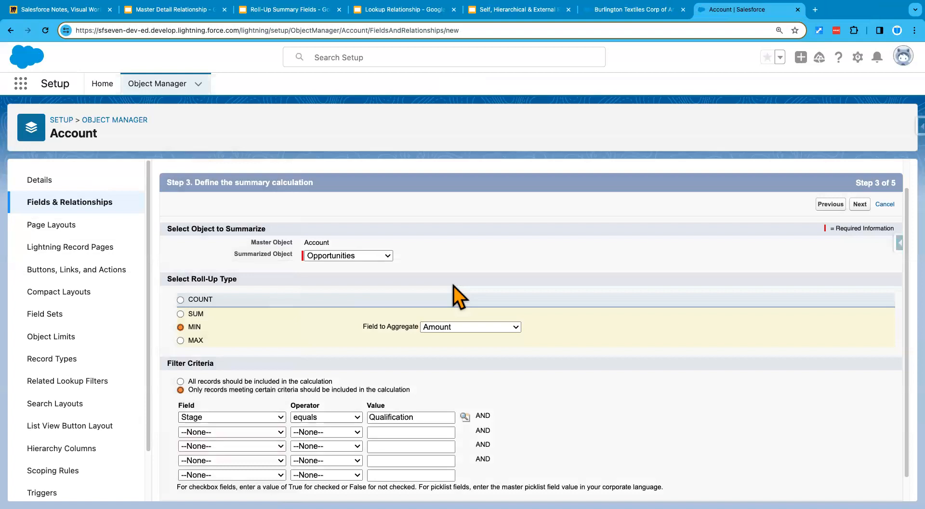
double_click(419, 417)
left_click(566, 415)
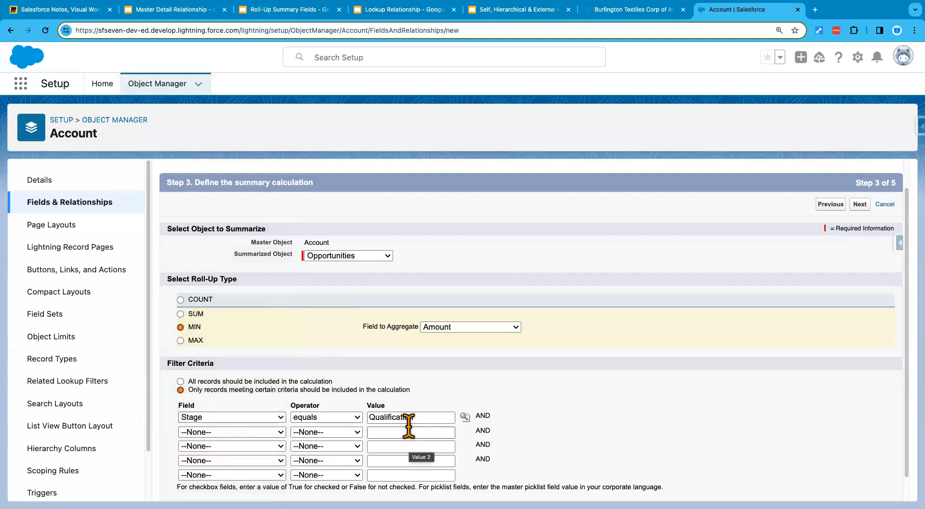
scroll(586, 383, "down", 1)
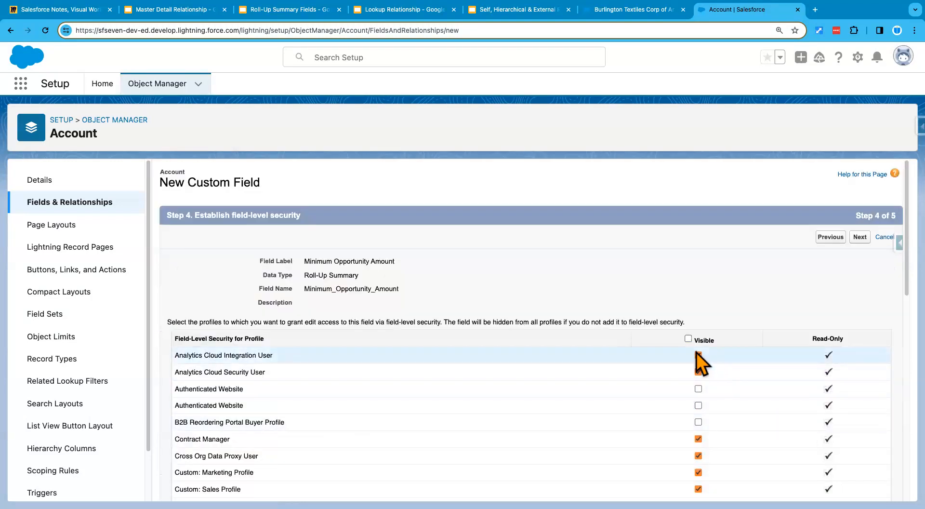
- Make Minimum Opportunity Amount visible only to Standard User and System Administrator, then continue
left_click(688, 338)
left_click(687, 338)
scroll(674, 386, "down", 10)
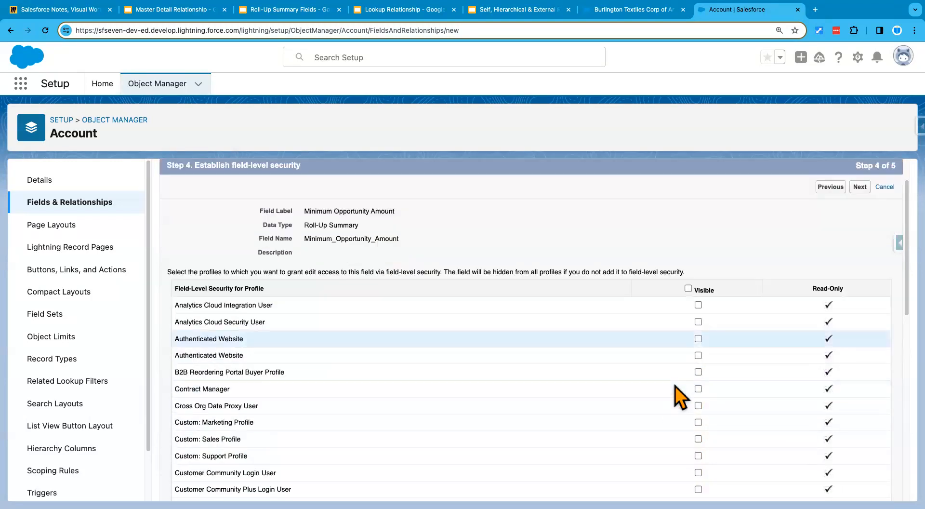
left_click(698, 418)
left_click(698, 435)
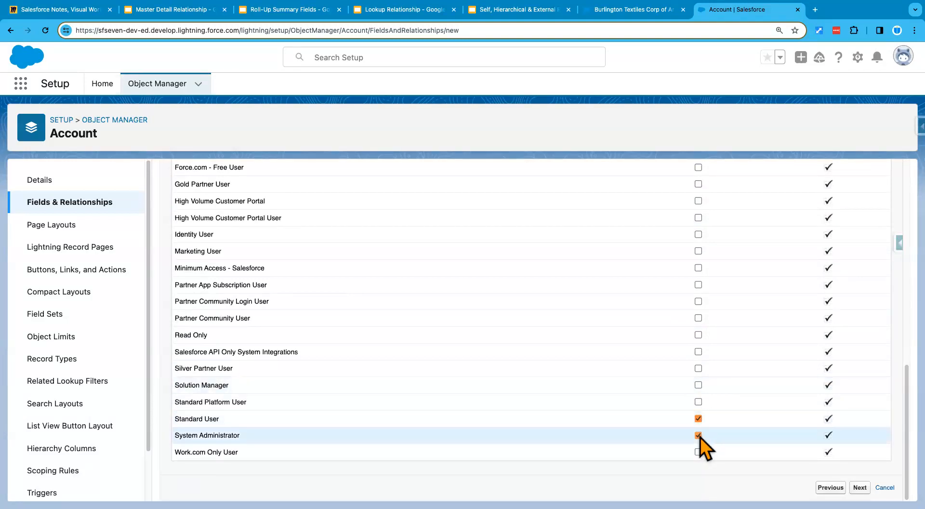
left_click(860, 487)
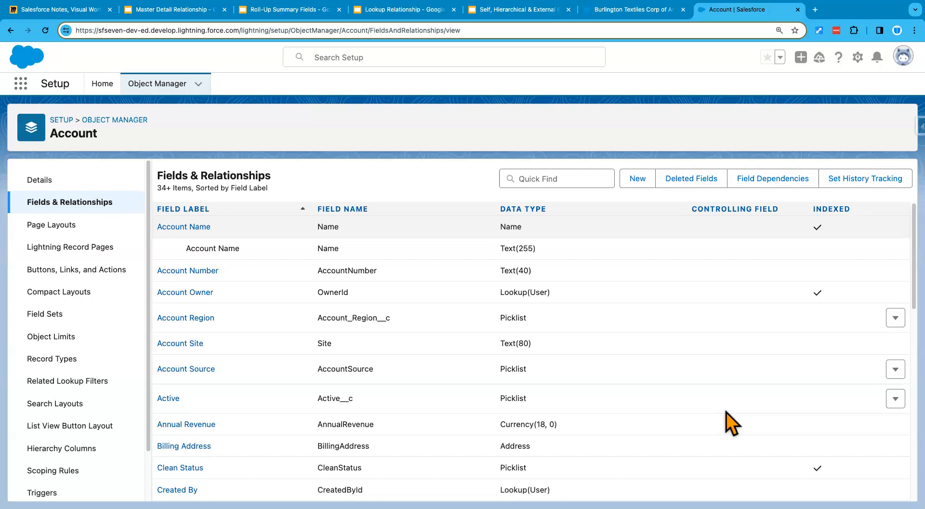
- On the Burlington Textiles account, switch display density to Compact and reload the page
left_click(638, 10)
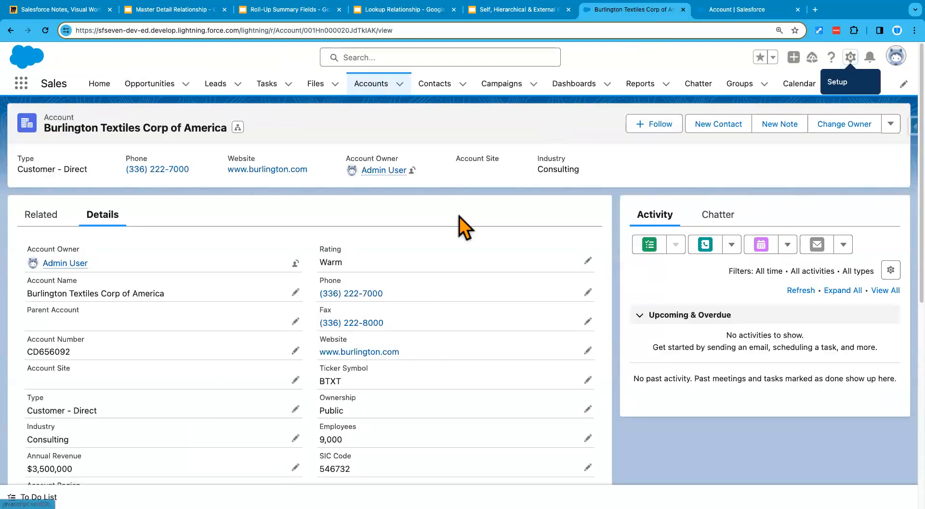
left_click(896, 55)
left_click(753, 190)
left_click(630, 299)
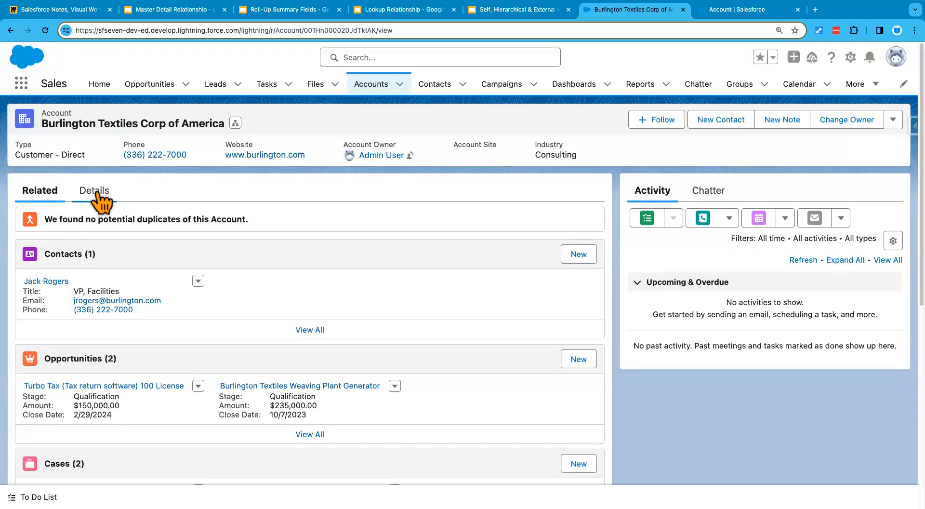
- On the Details tab, highlight Minimum Opportunity Amount $150,000.00 and the Annual Revenue value
left_click(98, 195)
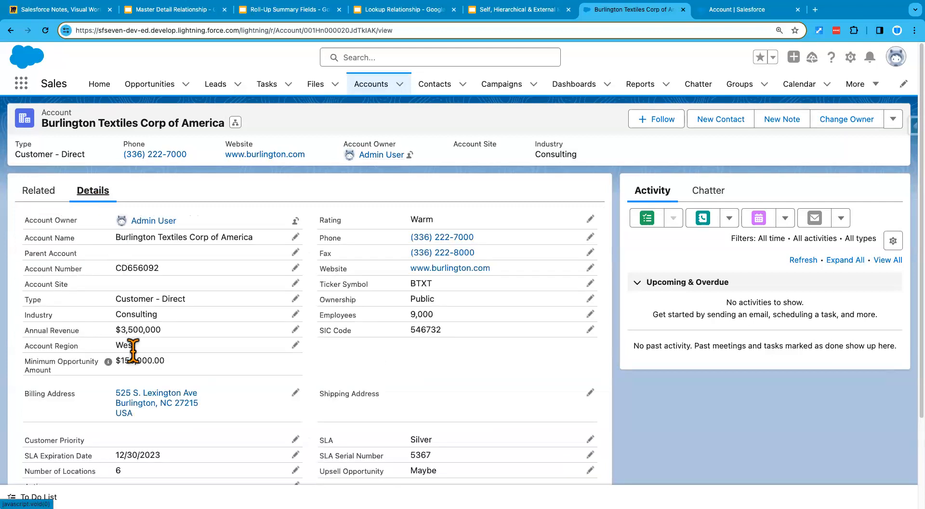
scroll(159, 405, "down", 3)
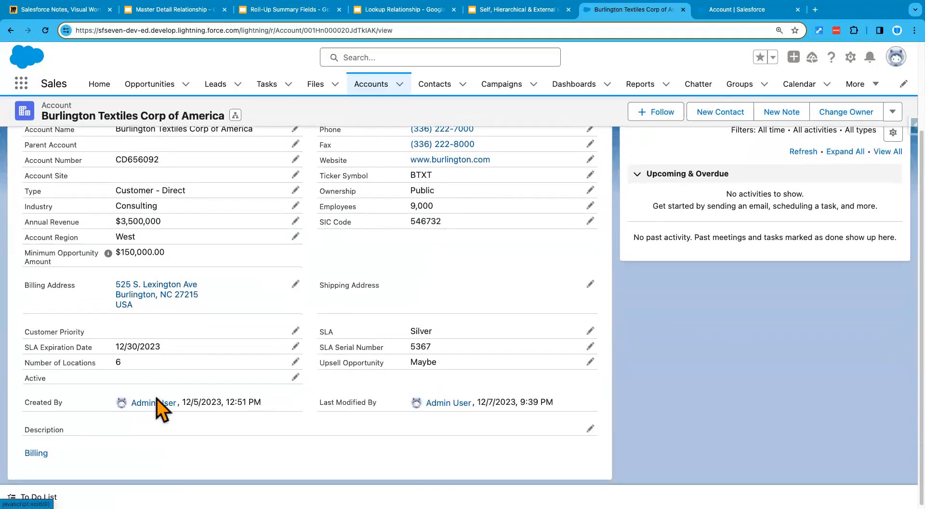
mouse_move(161, 403)
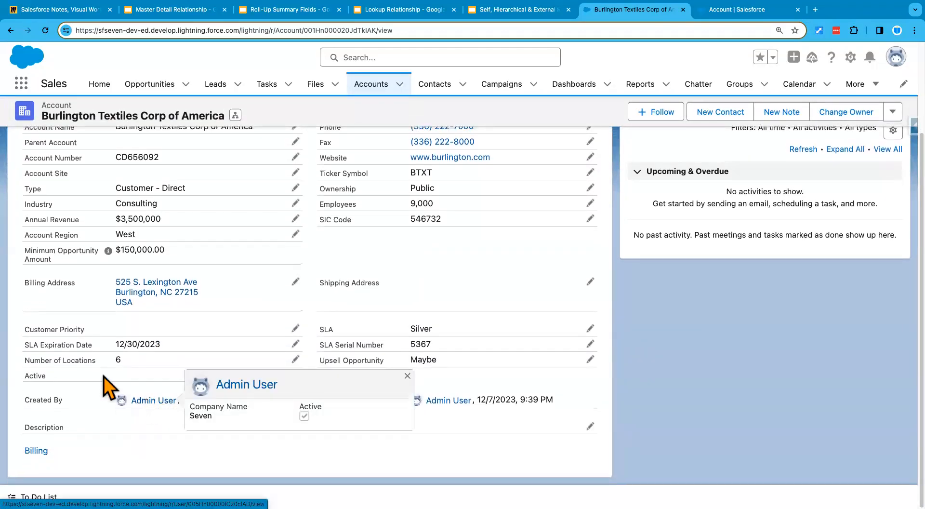
left_click_drag(27, 249, 51, 255)
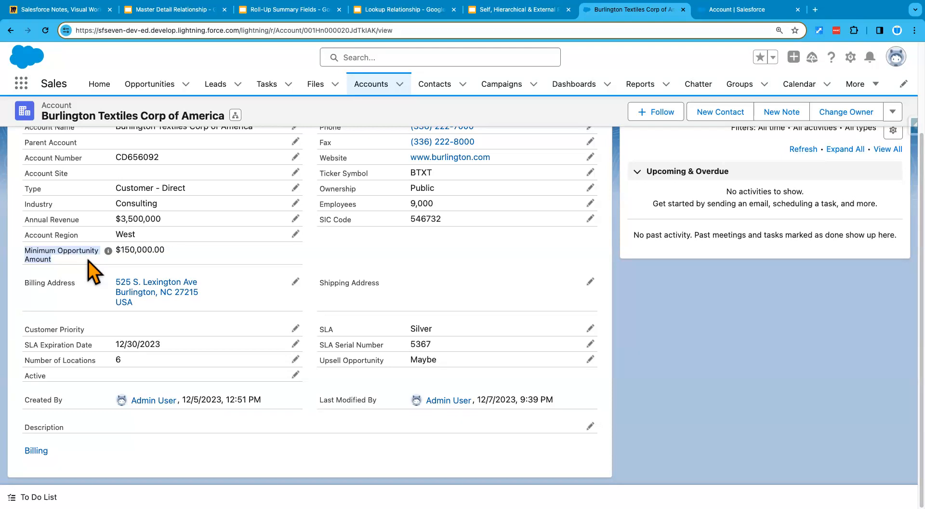
mouse_move(108, 252)
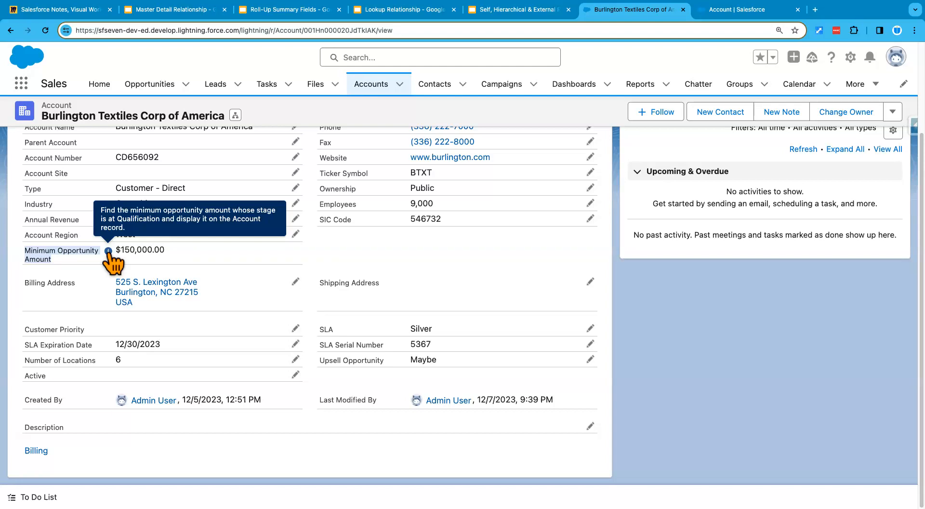
left_click_drag(175, 253, 116, 251)
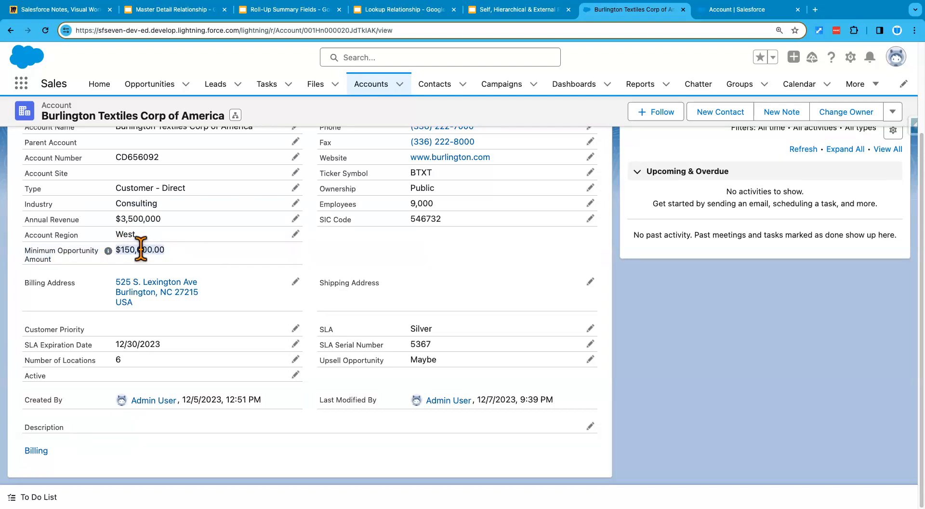
left_click(212, 243)
left_click_drag(164, 220, 114, 222)
left_click(296, 219)
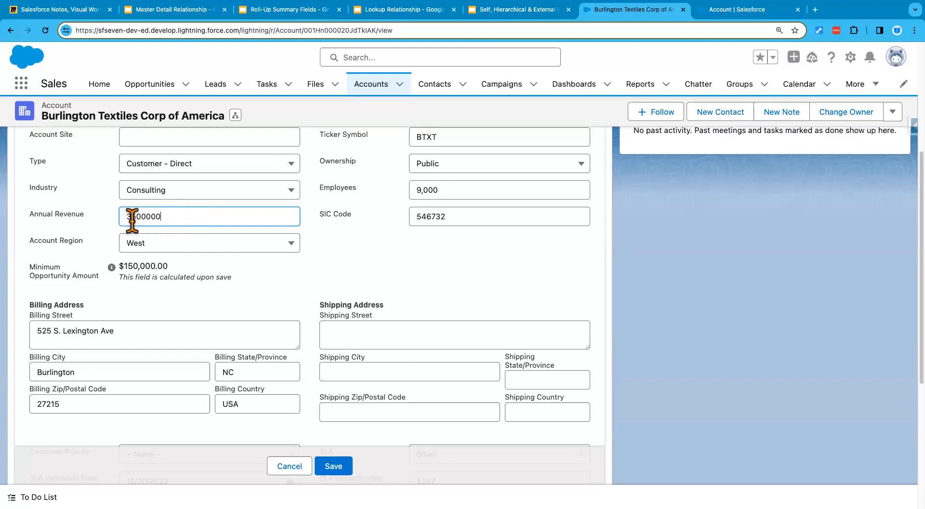
left_click_drag(121, 267, 228, 272)
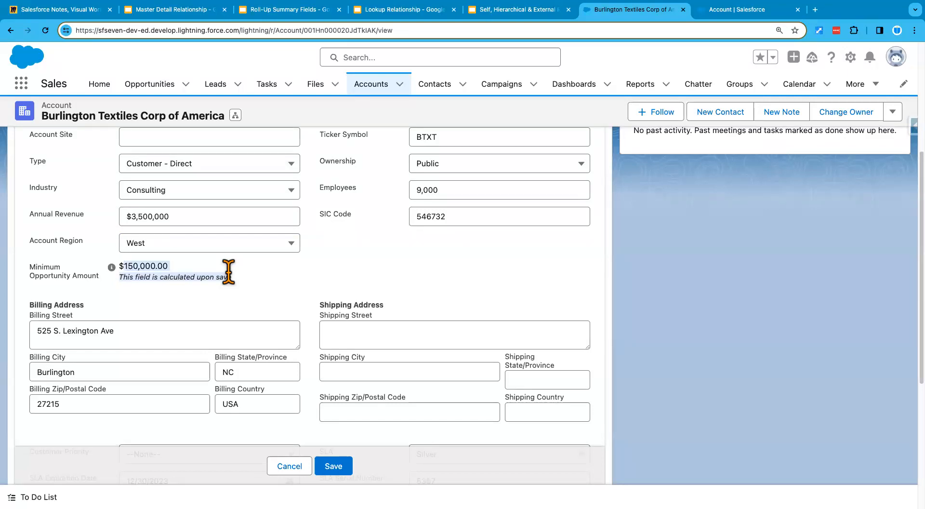
left_click(290, 471)
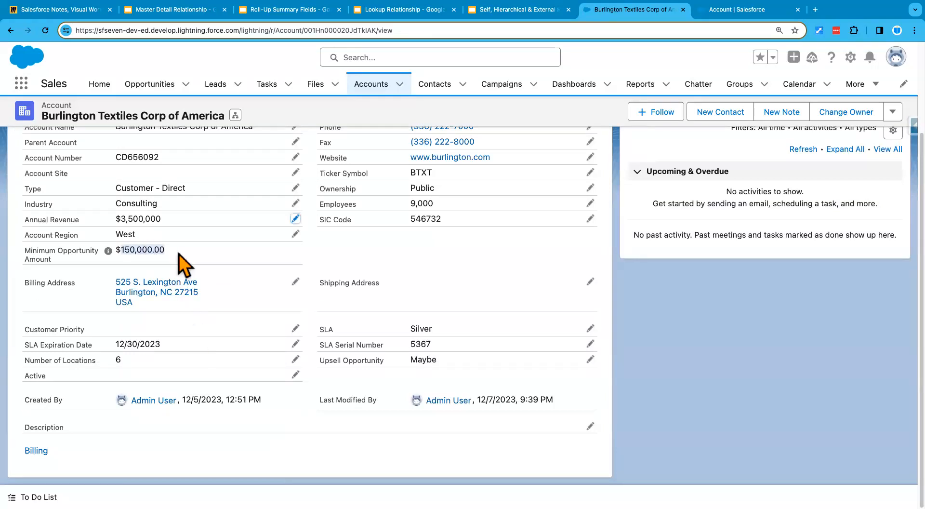
- Scroll back up and open the account's Related tab
scroll(178, 254, "up", 1)
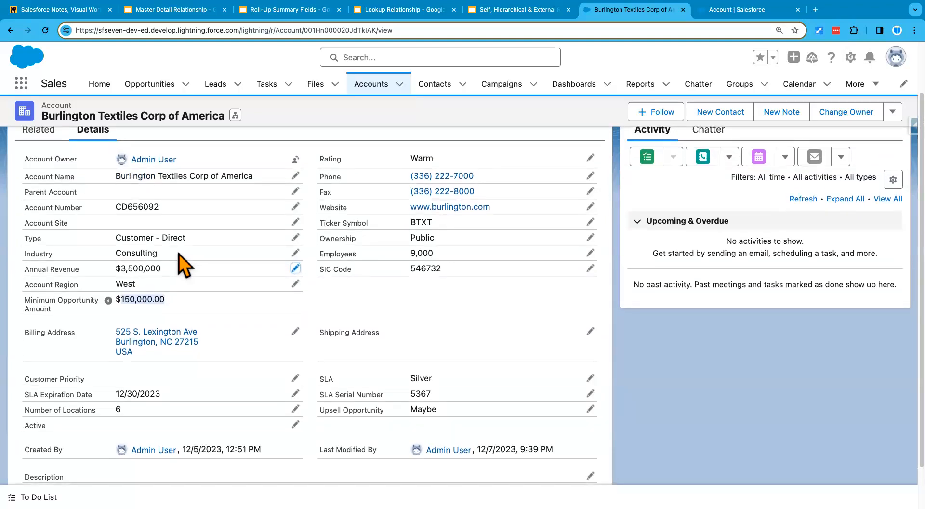
scroll(179, 264, "up", 1)
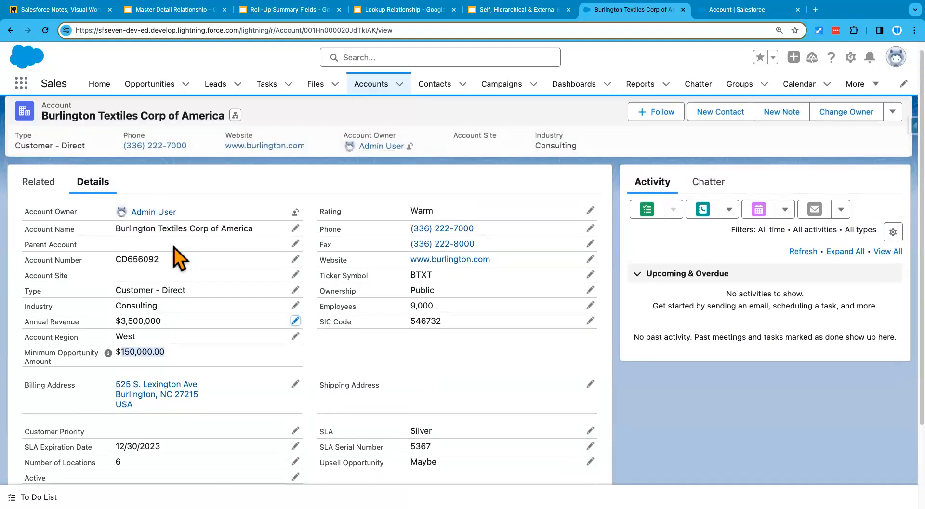
left_click(44, 105)
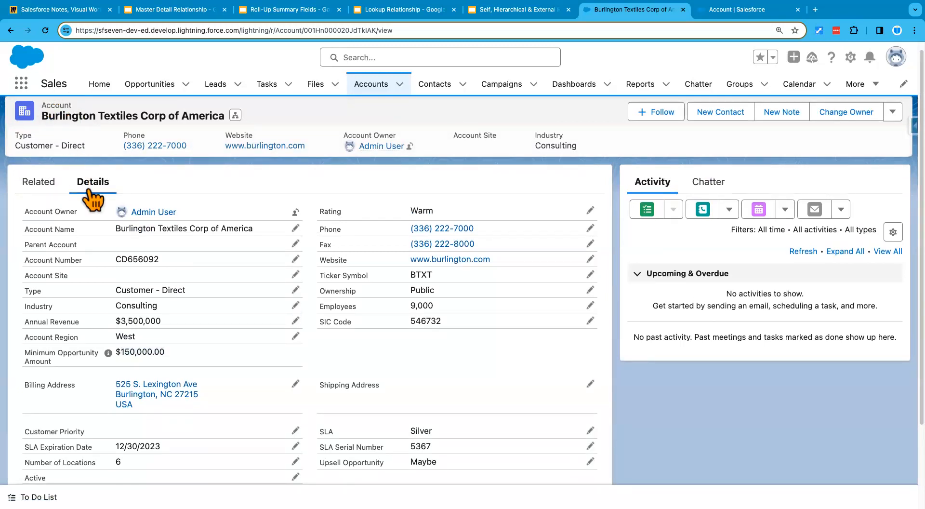
left_click(41, 184)
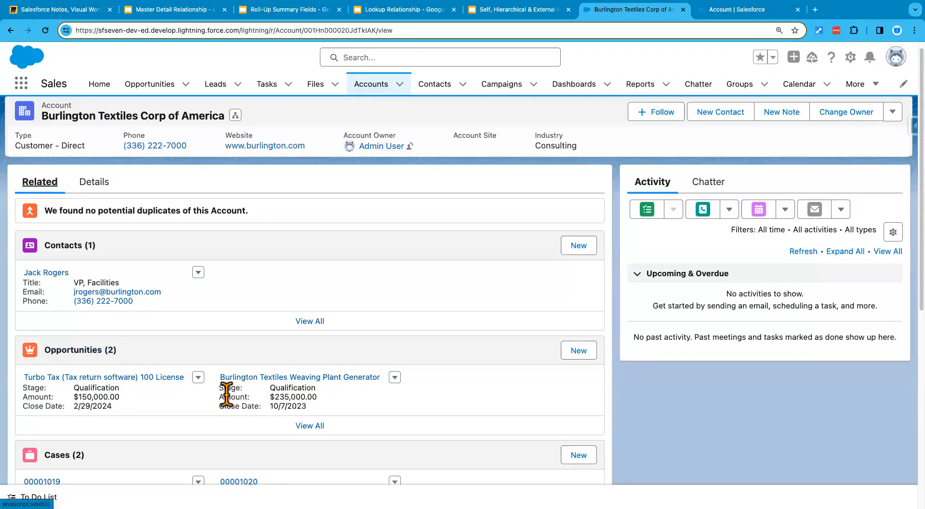
- Compare the two Qualification opportunities, $150,000.00 and $235,000.00, against the minimum shown on Details
double_click(284, 388)
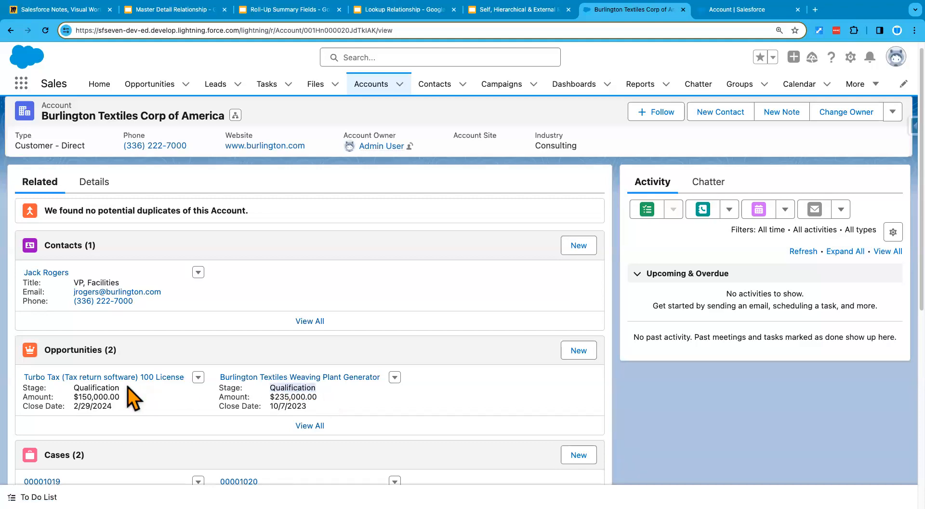
double_click(94, 388)
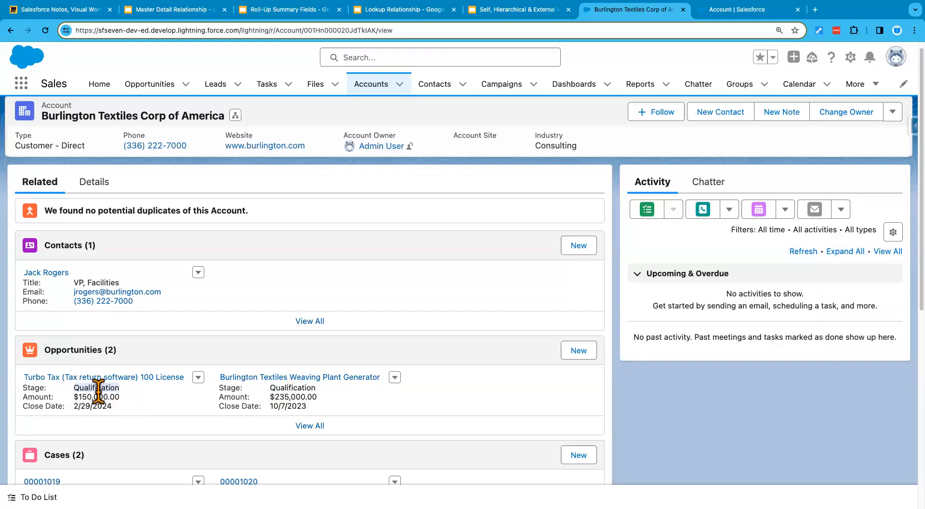
left_click_drag(80, 395, 122, 414)
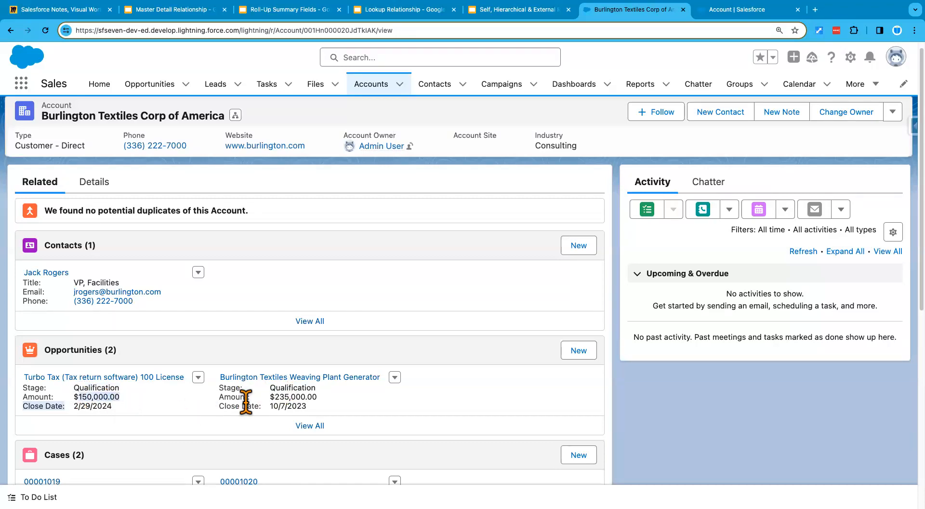
left_click_drag(270, 396, 322, 398)
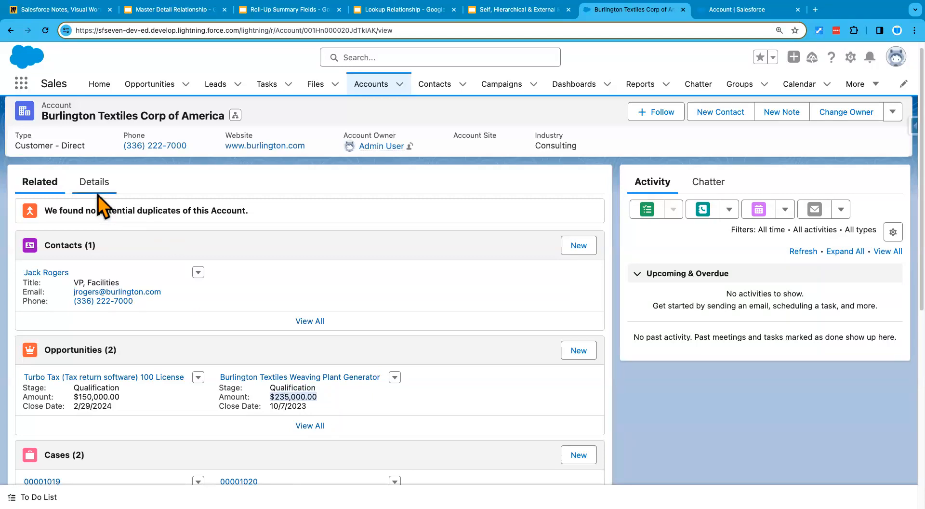
left_click(95, 183)
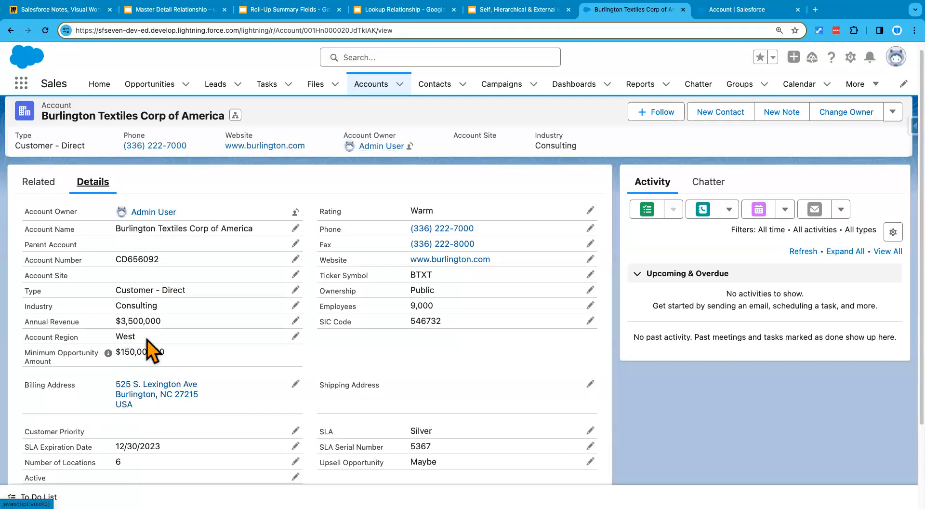
left_click(39, 183)
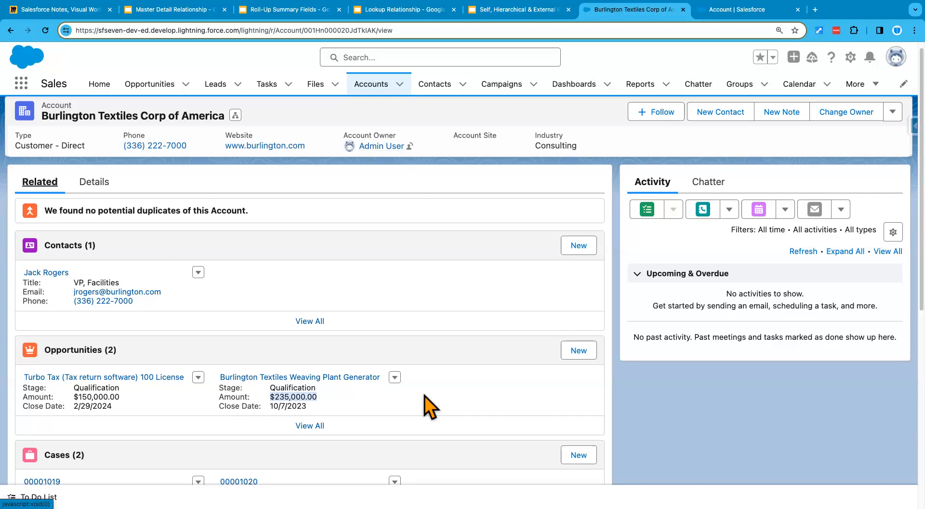
- Start a new Hardware Opportunity named Test Roll Up Sum Field for the account
left_click(579, 351)
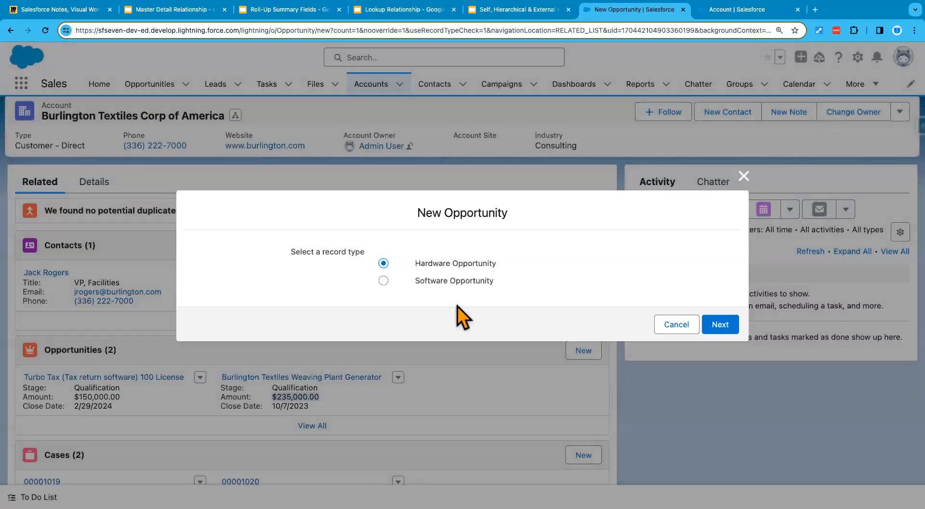
left_click(721, 328)
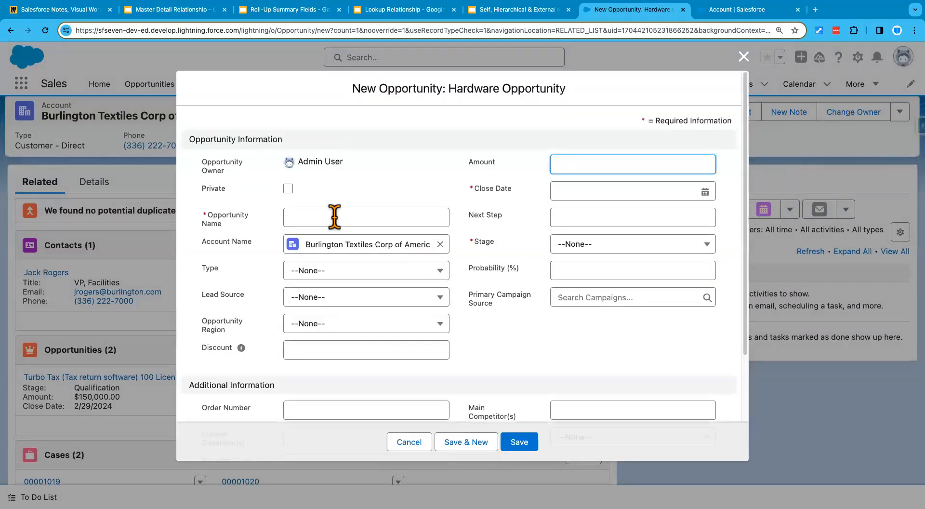
left_click(314, 218)
type("Test Roll Up Sum Field")
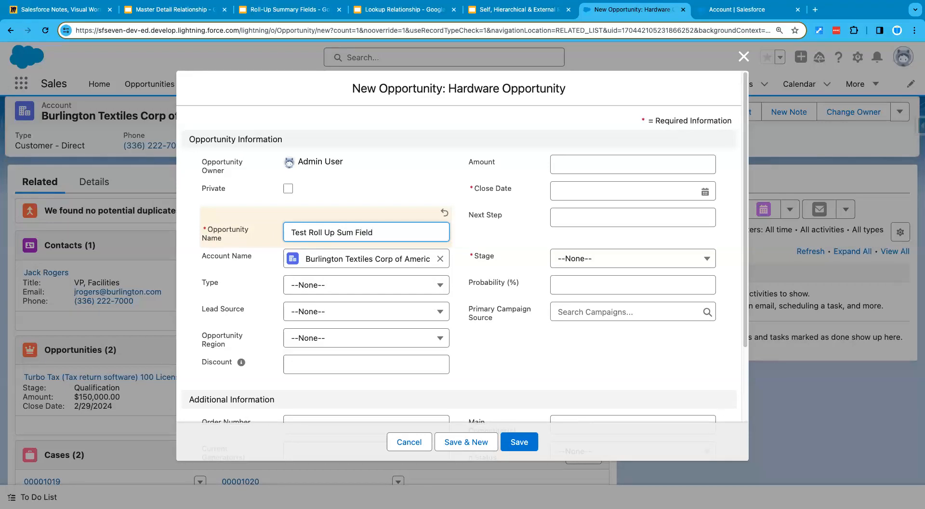
left_click(478, 252)
- Set close date 1/18/2024 and stage Prospecting, then save the opportunity
left_click(562, 190)
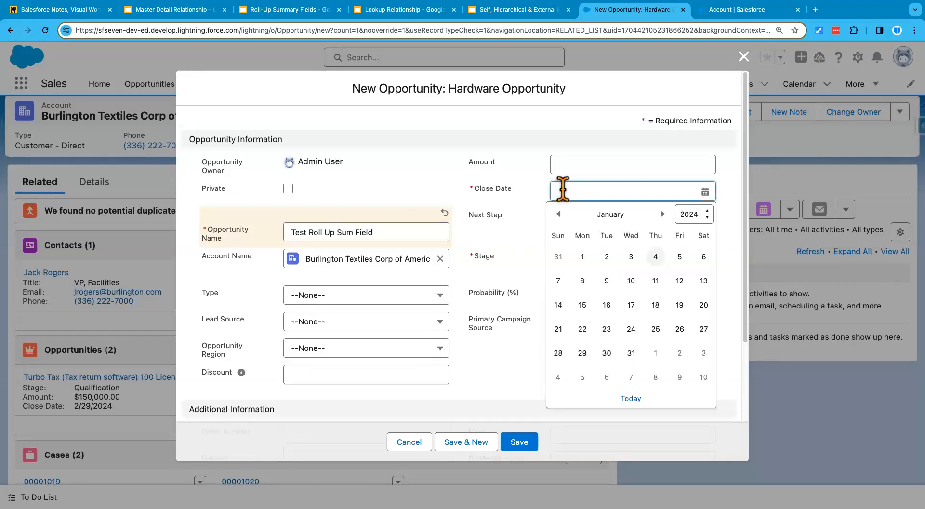
left_click(655, 305)
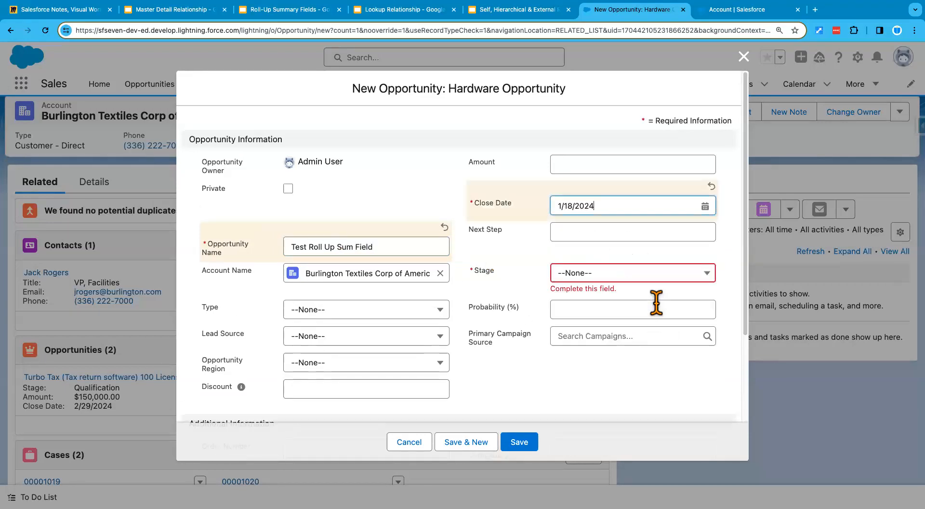
left_click(622, 275)
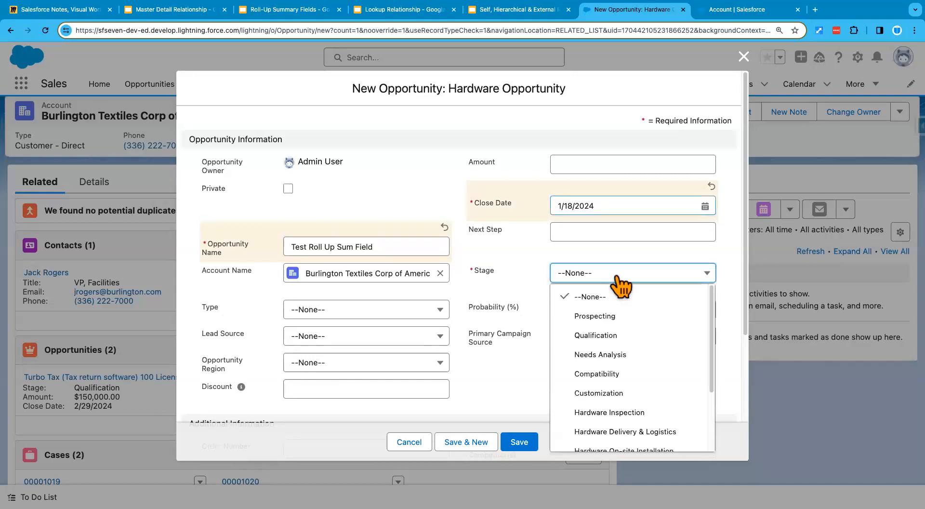
left_click(623, 318)
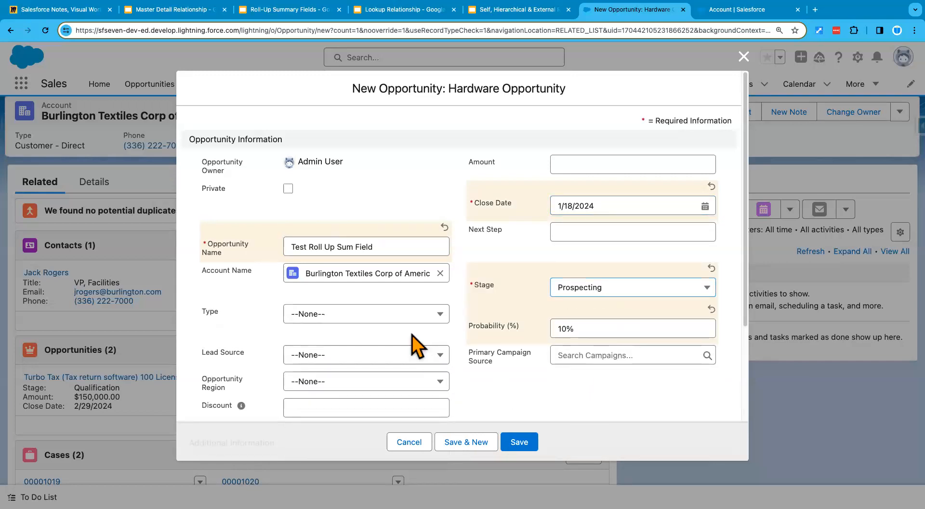
scroll(417, 346, "down", 5)
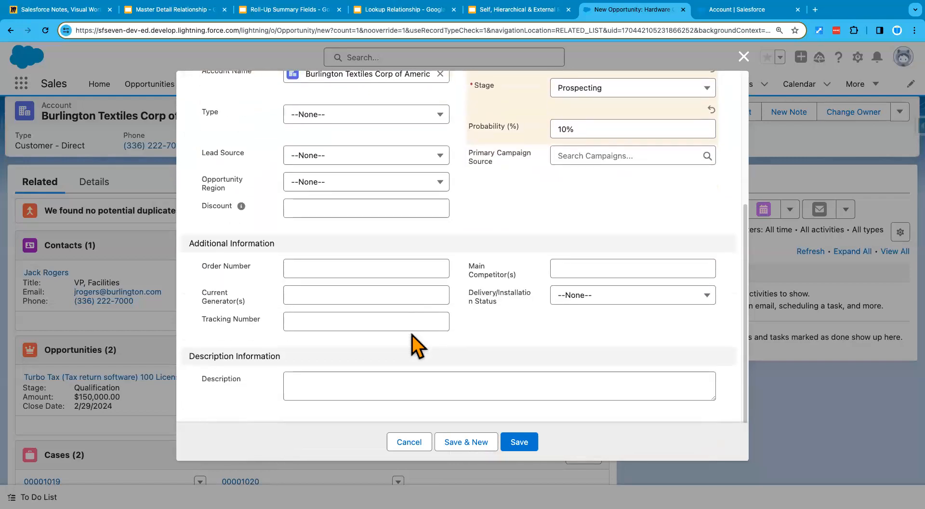
left_click(519, 442)
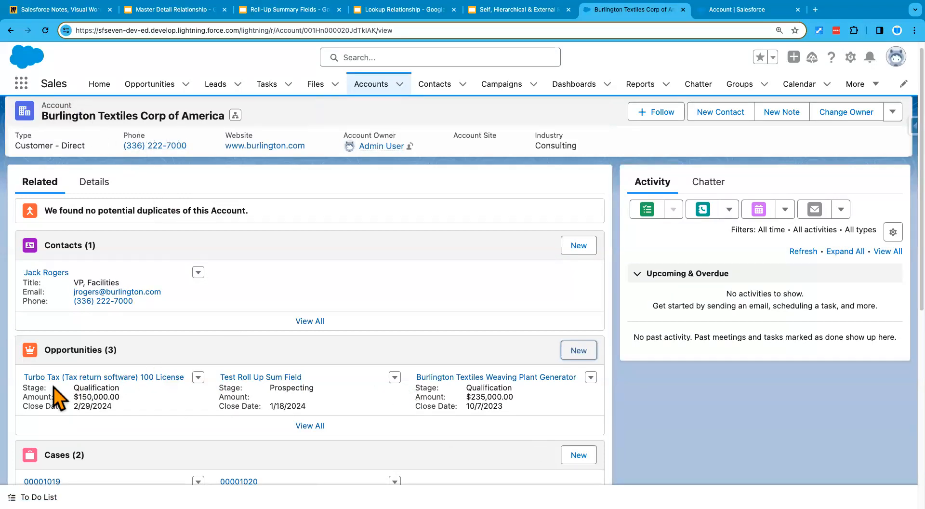
- Point out the test opportunity's empty amount and open Test Roll Up Sum Field
mouse_move(415, 383)
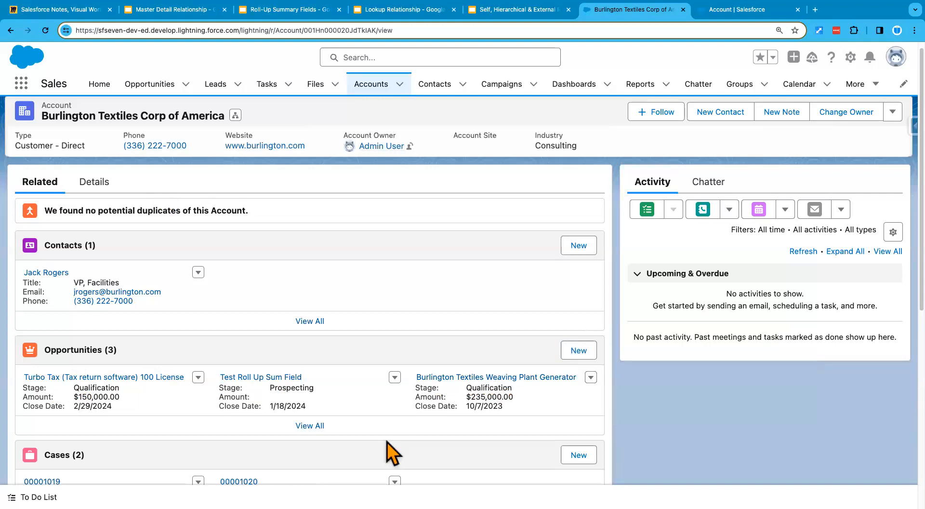
mouse_move(80, 378)
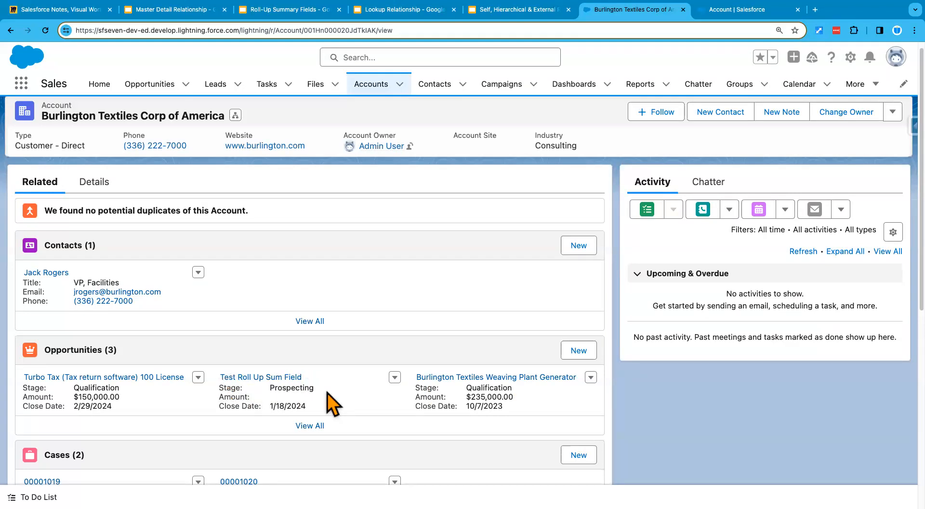
left_click_drag(221, 397, 251, 398)
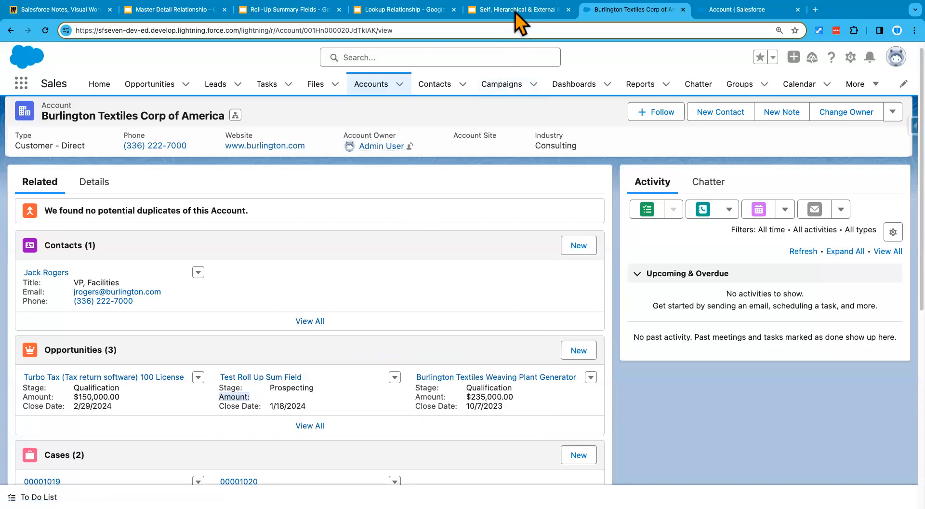
left_click(258, 382)
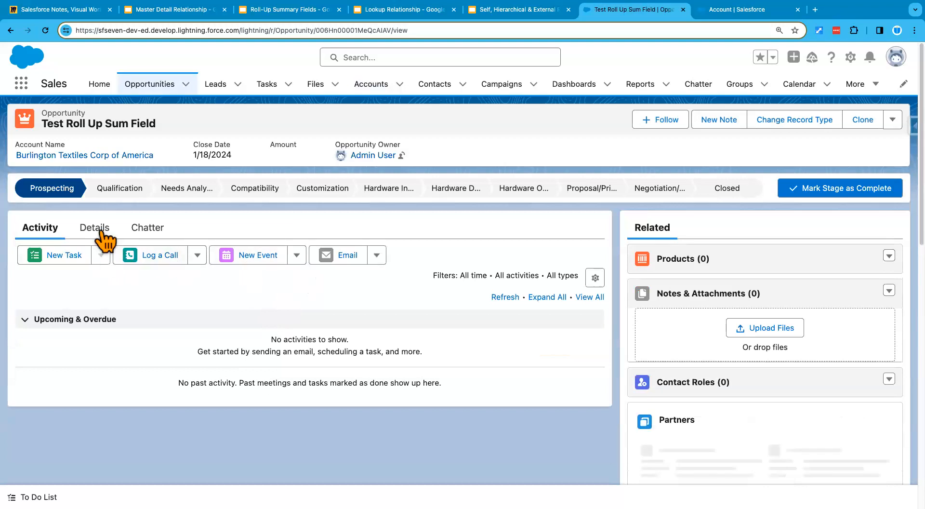
- Set its Amount to $100,000.00, save, and return to Burlington Textiles
left_click(101, 232)
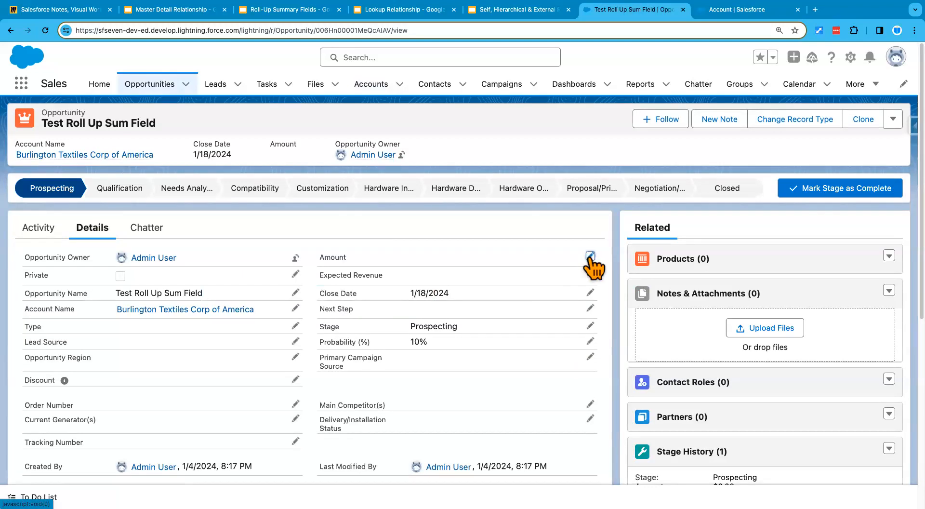
left_click(590, 256)
type("100000")
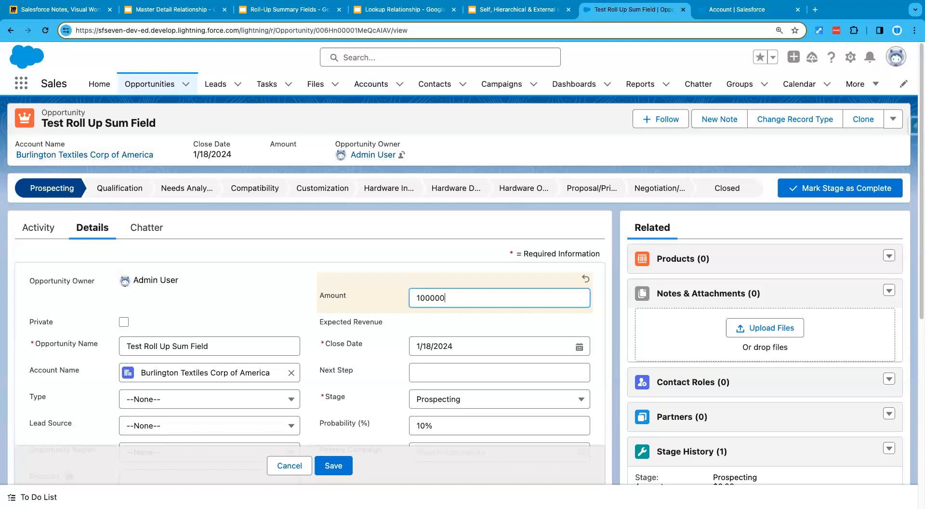
left_click(440, 321)
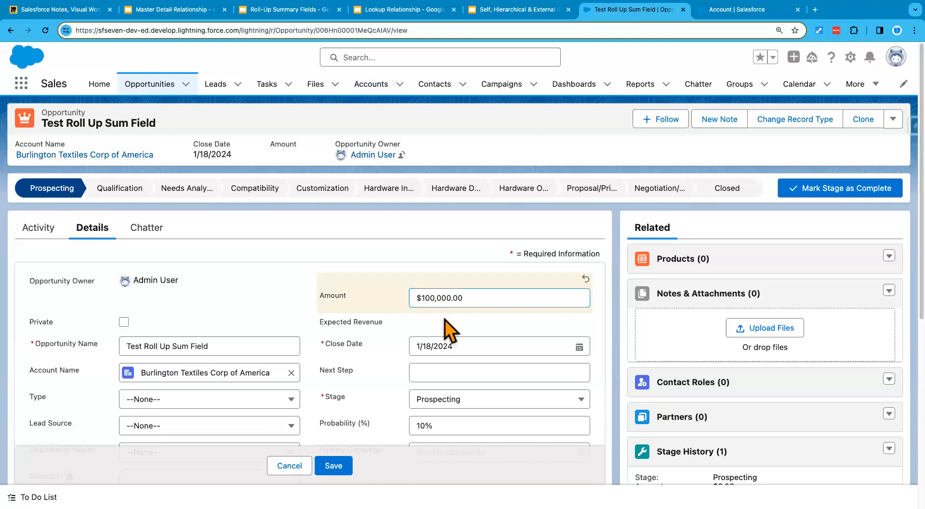
left_click(326, 468)
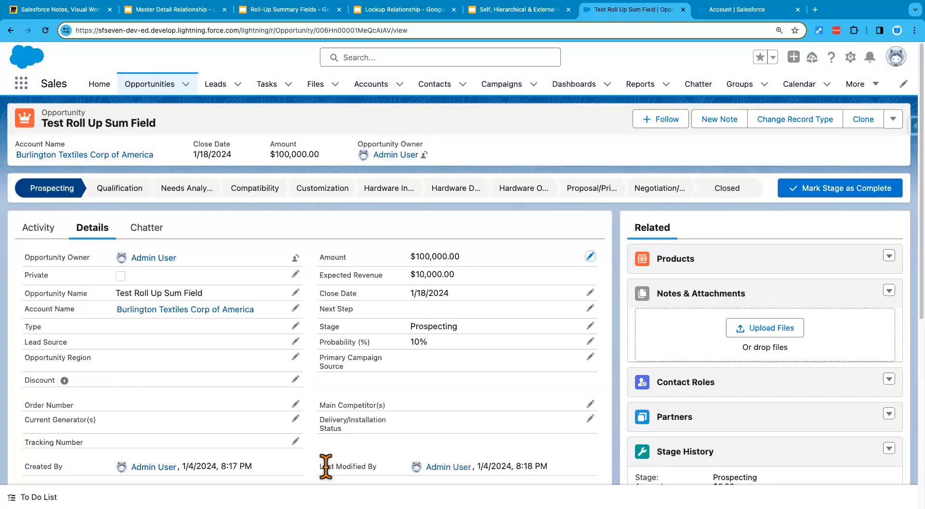
mouse_move(183, 313)
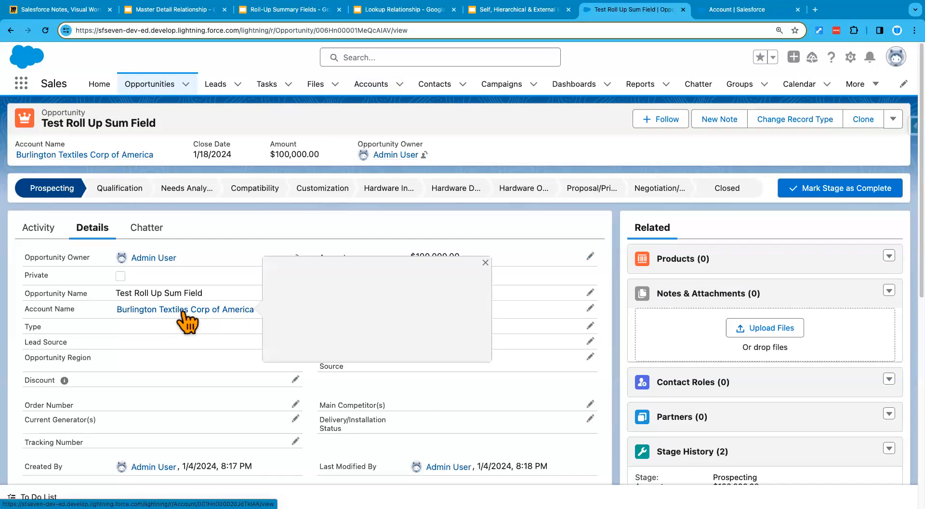
left_click(182, 310)
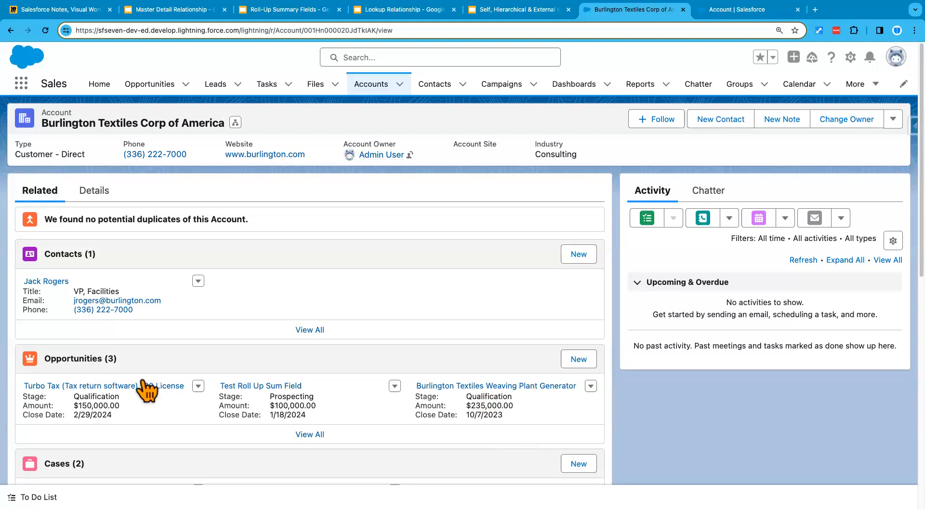
left_click_drag(74, 398, 121, 397)
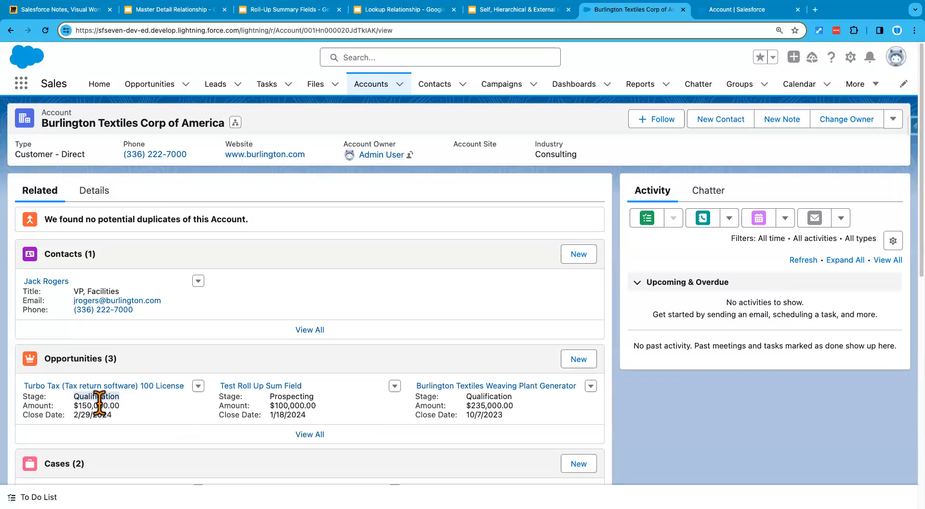
left_click(96, 195)
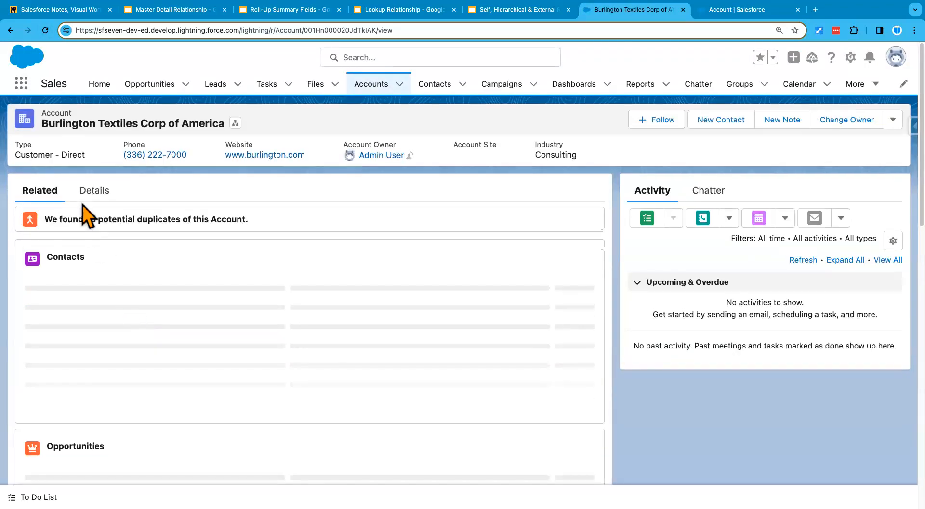
left_click(91, 193)
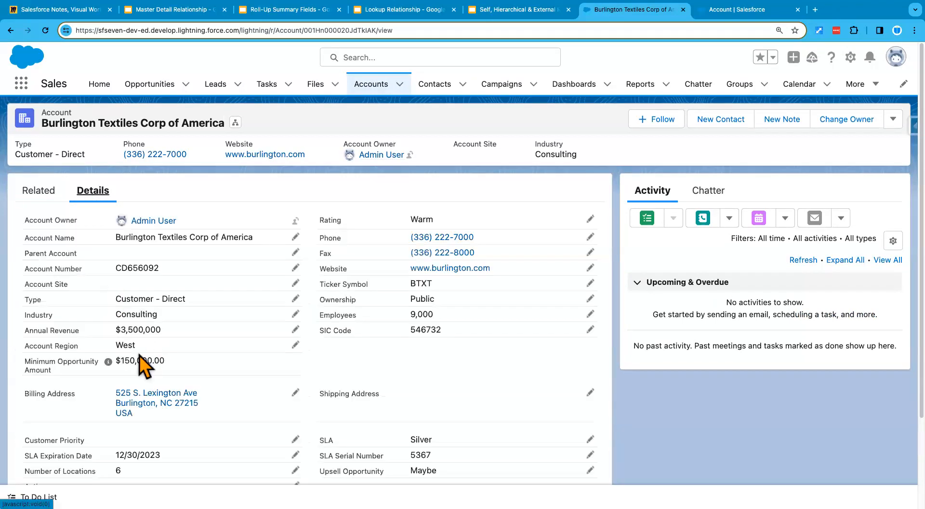
left_click_drag(119, 360, 179, 371)
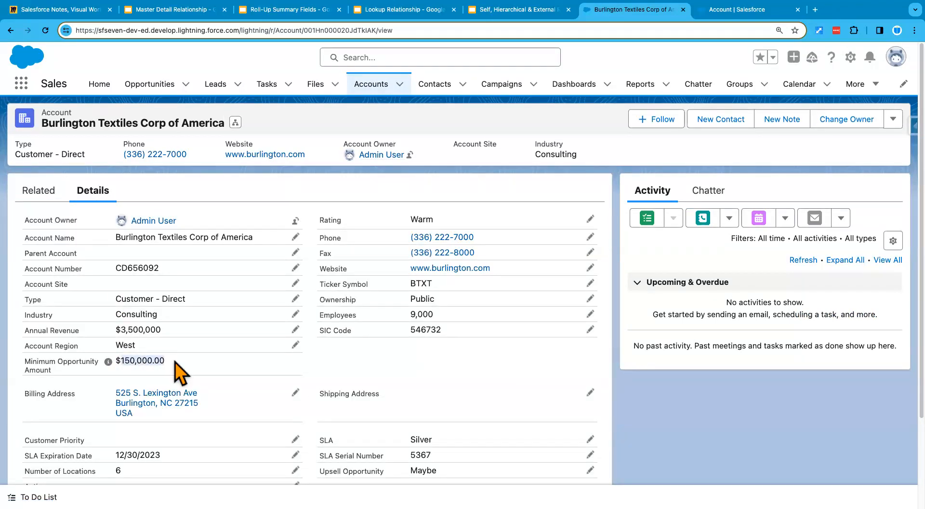
left_click(41, 192)
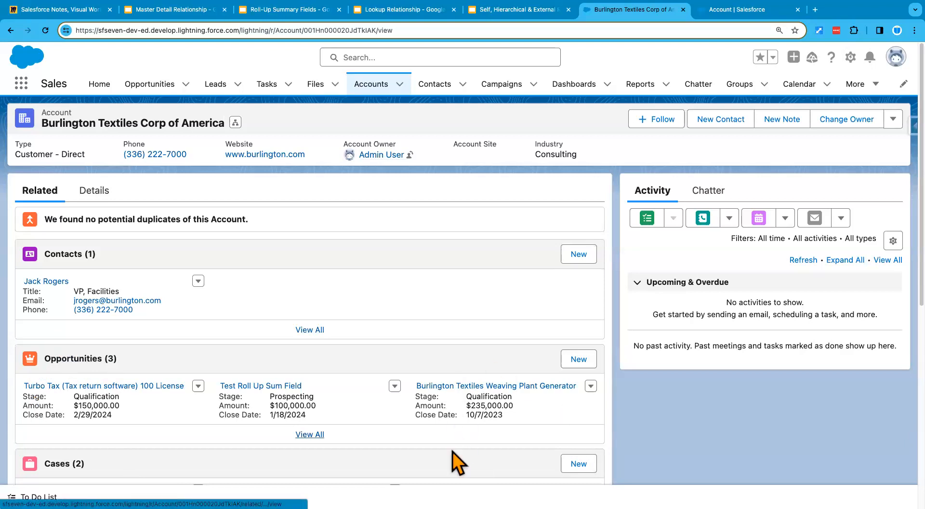
- Change Test Roll Up Sum Field's Stage to Qualification, save, and return to Burlington Textiles
left_click(276, 389)
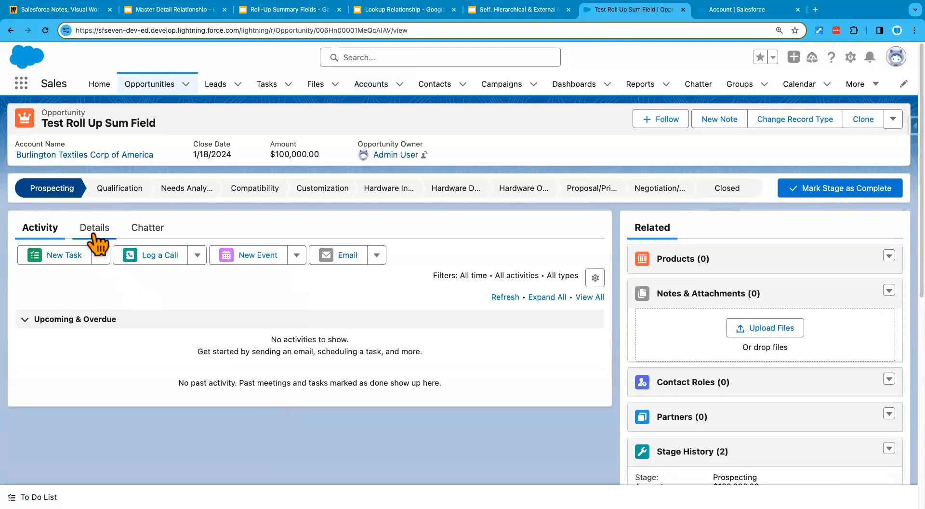
left_click(92, 229)
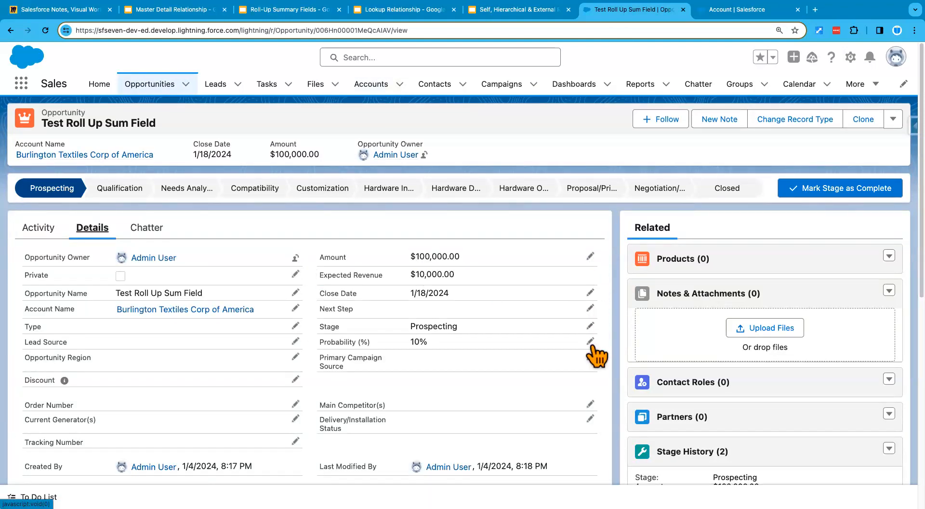
left_click(591, 327)
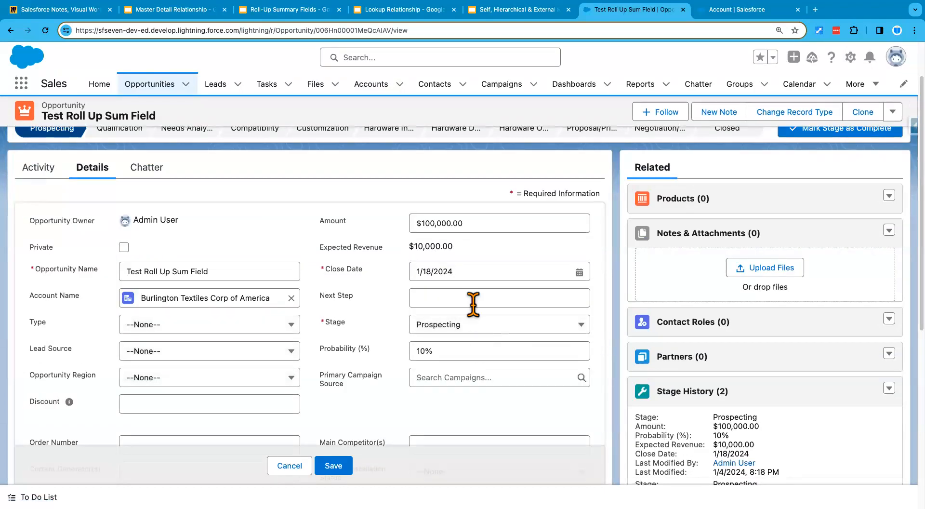
left_click(491, 325)
left_click(472, 384)
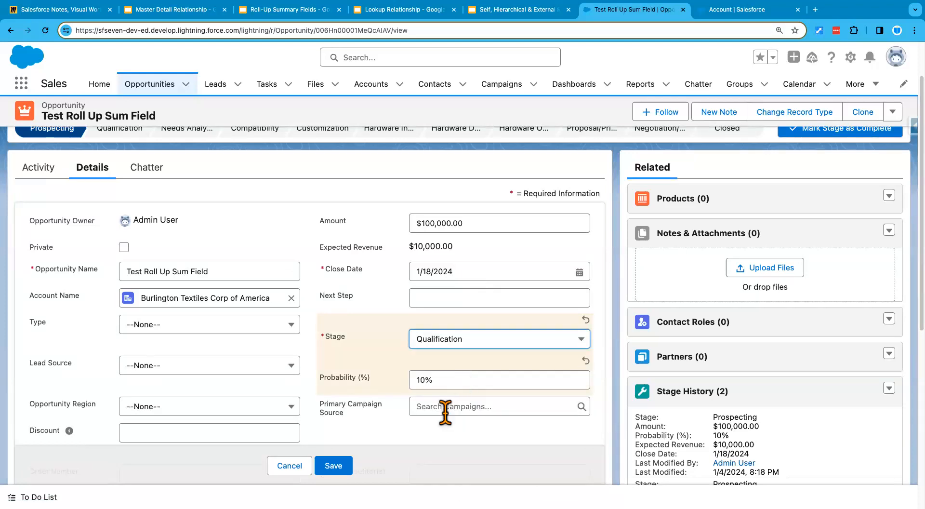
left_click(338, 465)
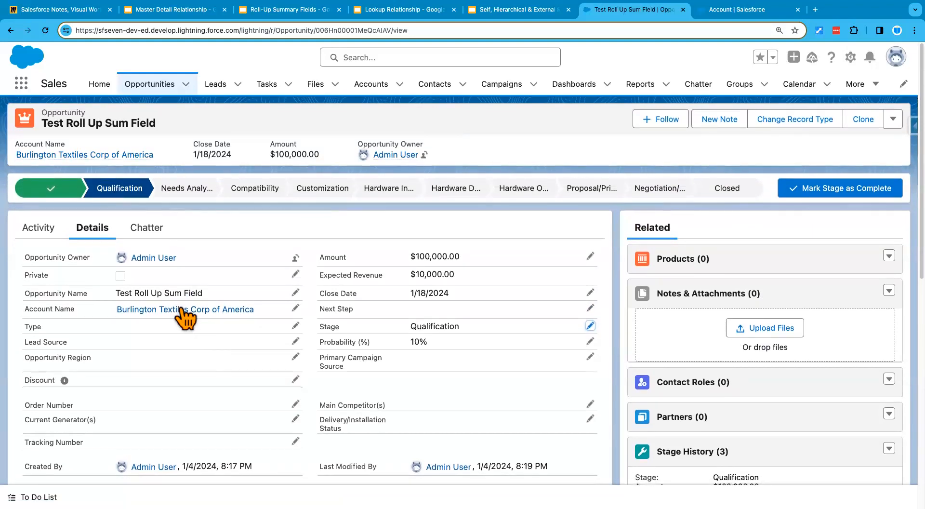
left_click(183, 310)
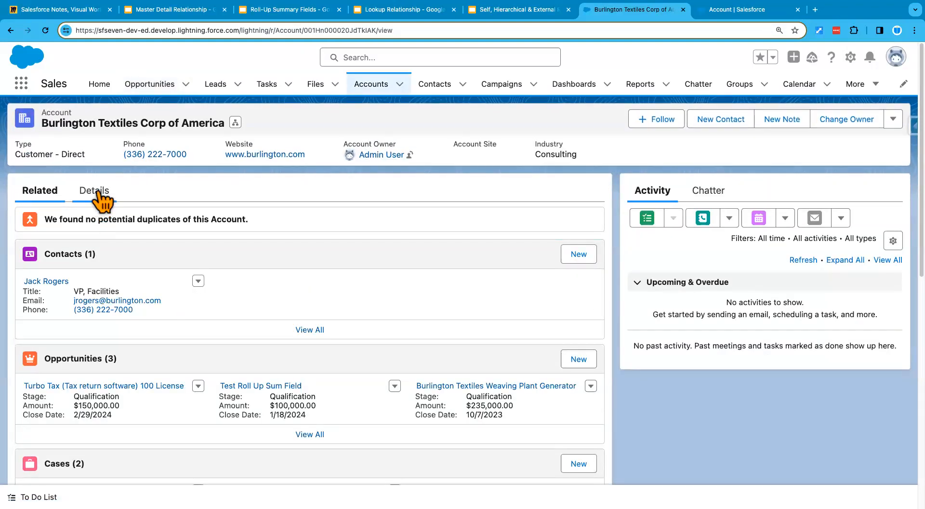
- Confirm Minimum Opportunity Amount reads $100,000.00 on Details, then return to the slides
left_click(98, 191)
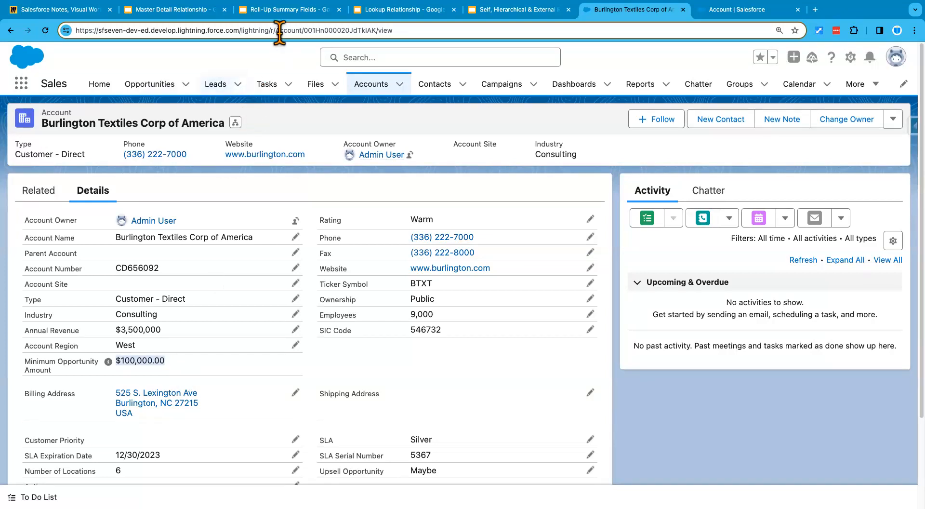
left_click(279, 10)
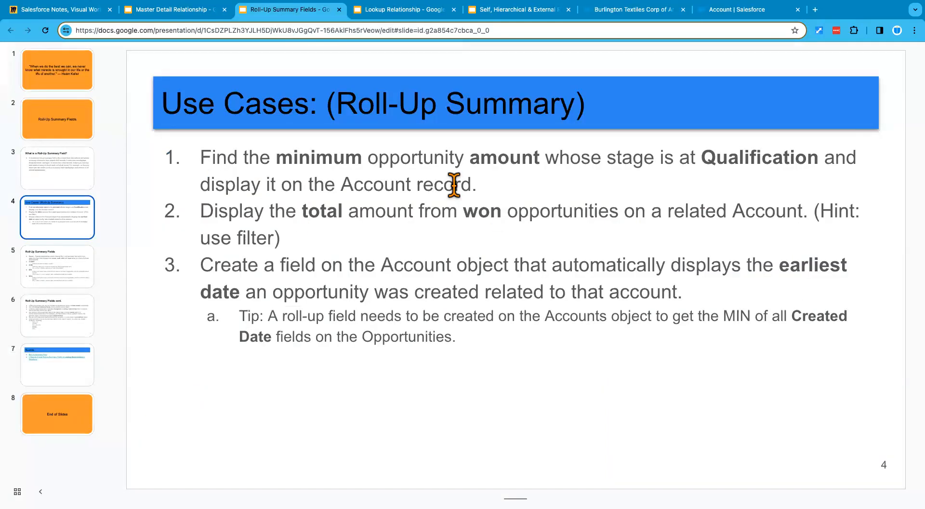